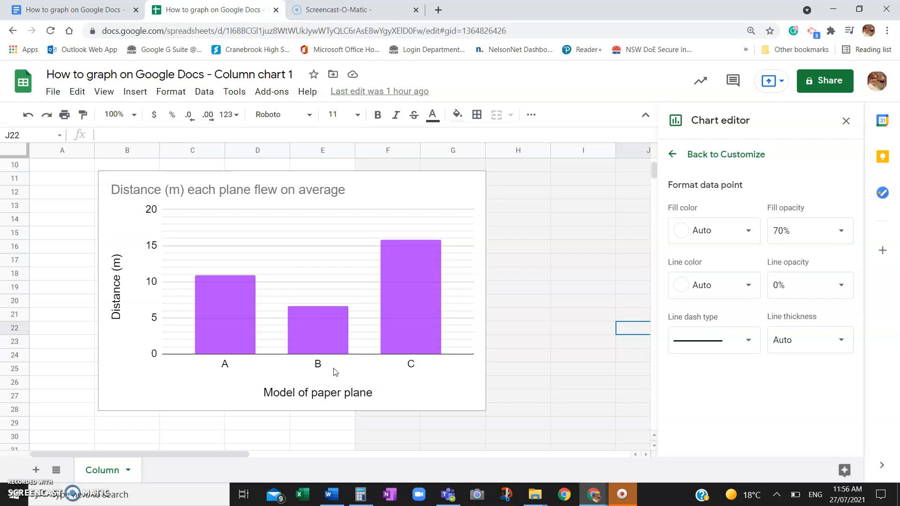
Set the horizontal axis title "Model of paper plane" to Arial font at size 18.
left_click(319, 365)
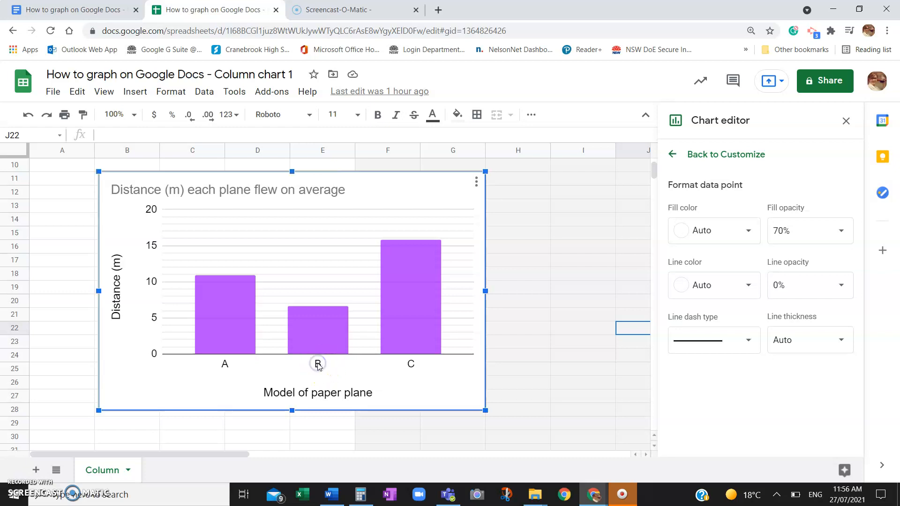
left_click(309, 395)
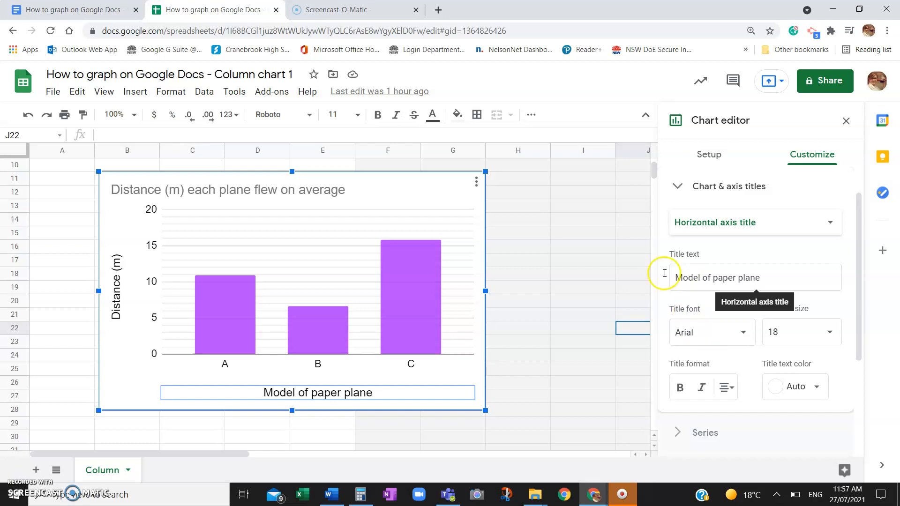
left_click(342, 393)
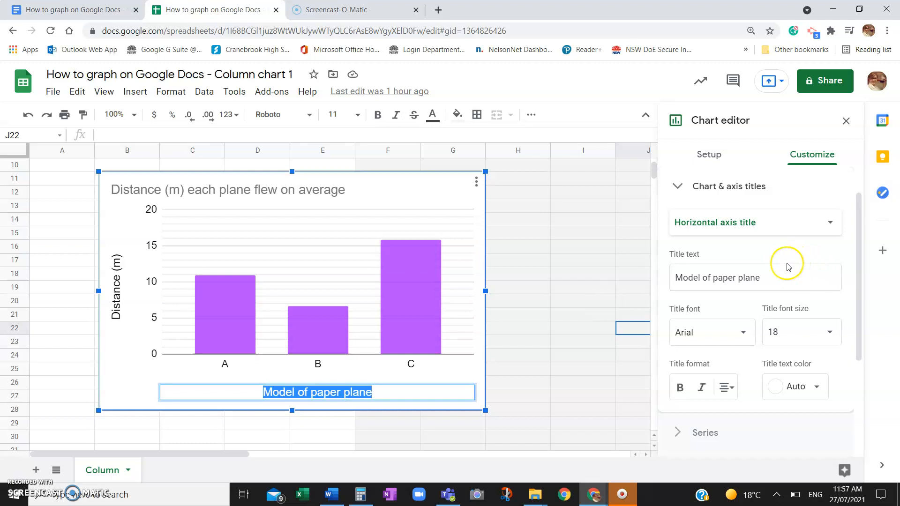
left_click(779, 276)
left_click(748, 327)
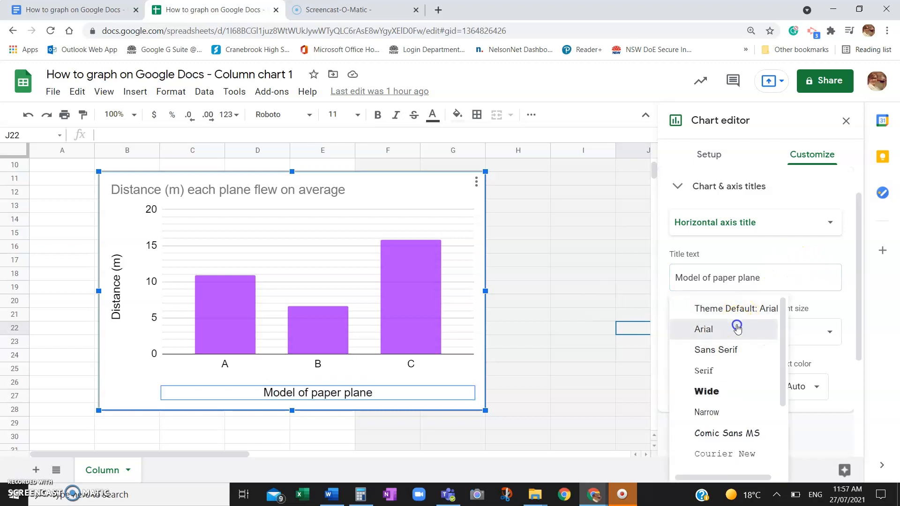
left_click(738, 329)
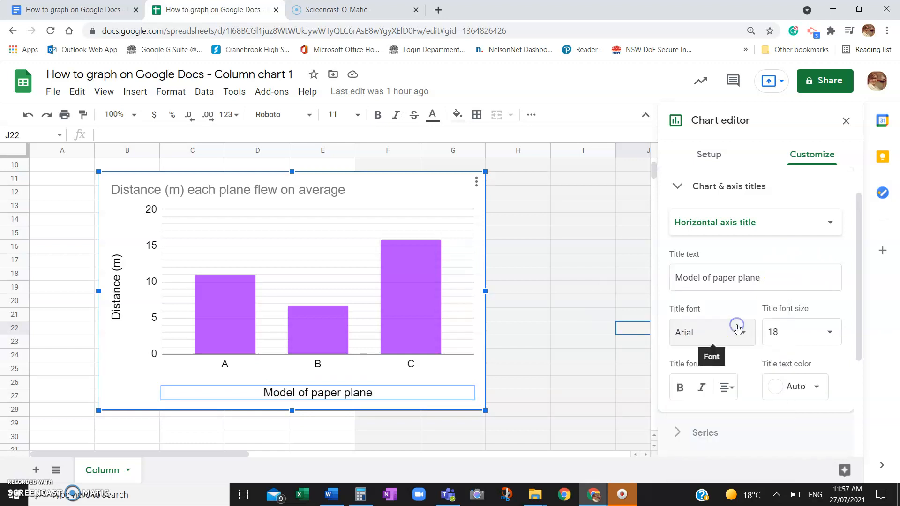
left_click(784, 324)
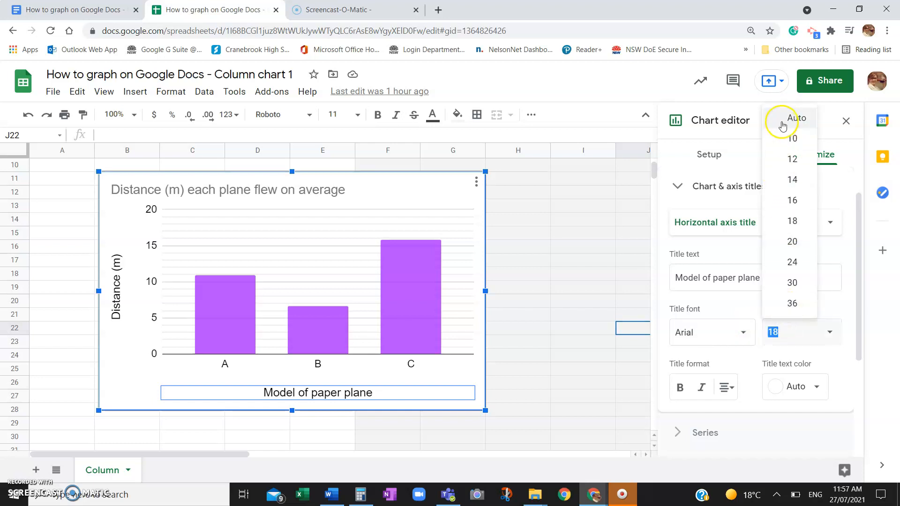
left_click(794, 219)
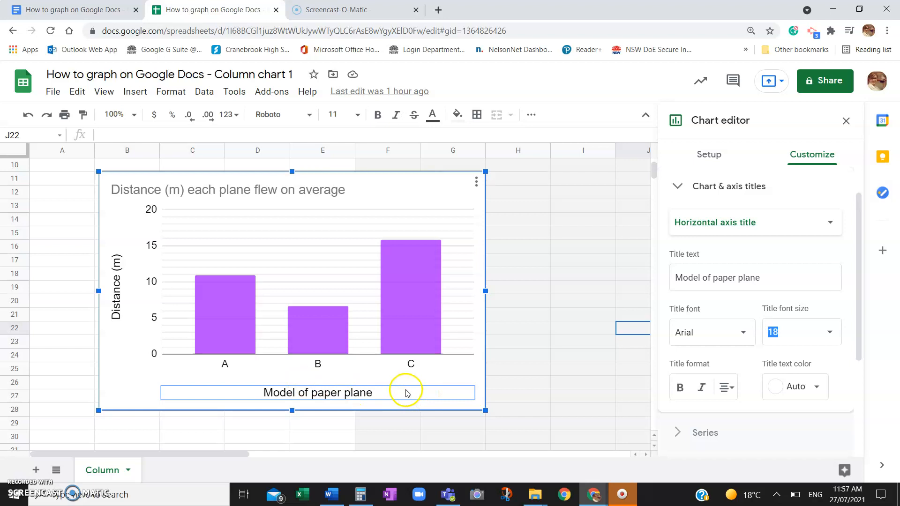
Examine the formatting options of the horizontal axis labels, the columns and the vertical axis of the chart.
left_click(410, 365)
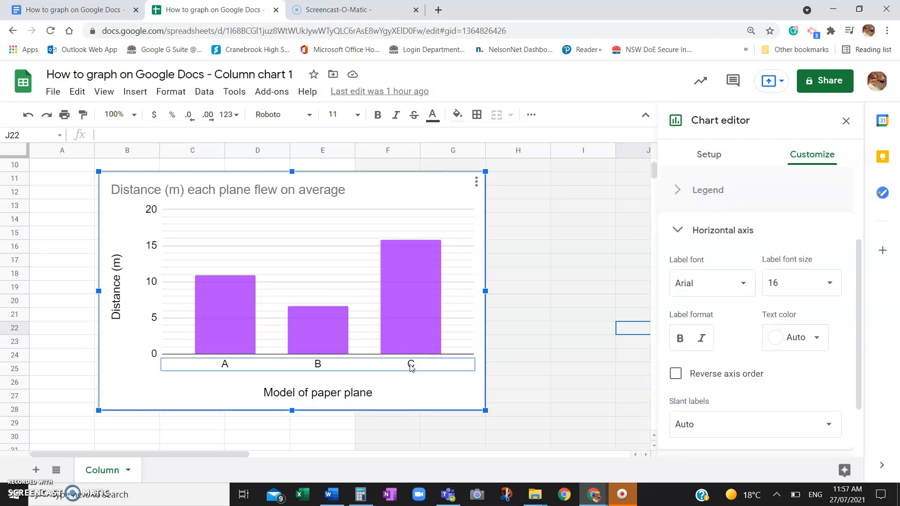
left_click(322, 393)
left_click(318, 338)
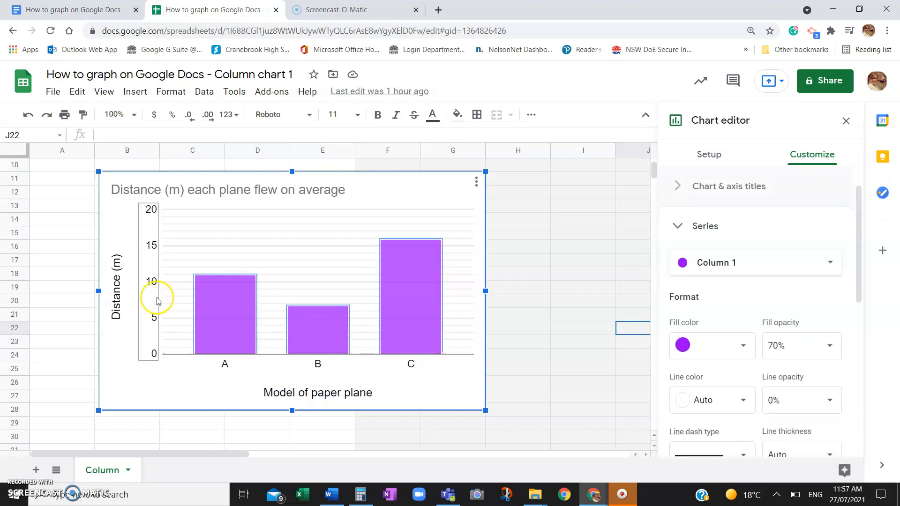
left_click(116, 287)
left_click(155, 287)
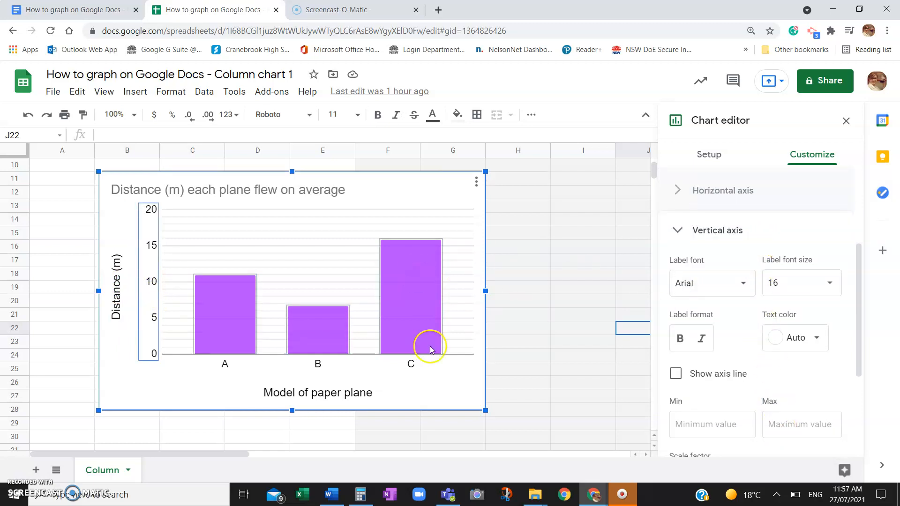
Change the label font of the chart's horizontal axis to Wide.
left_click(406, 370)
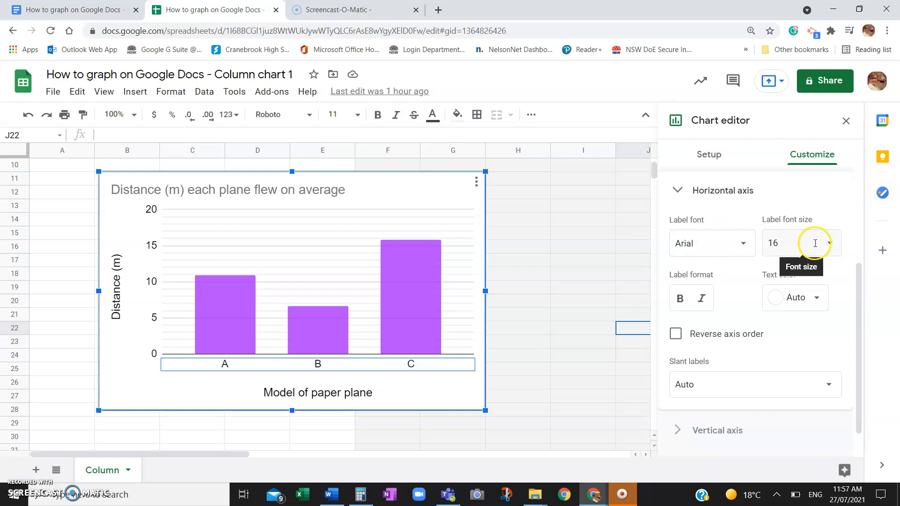
left_click(743, 243)
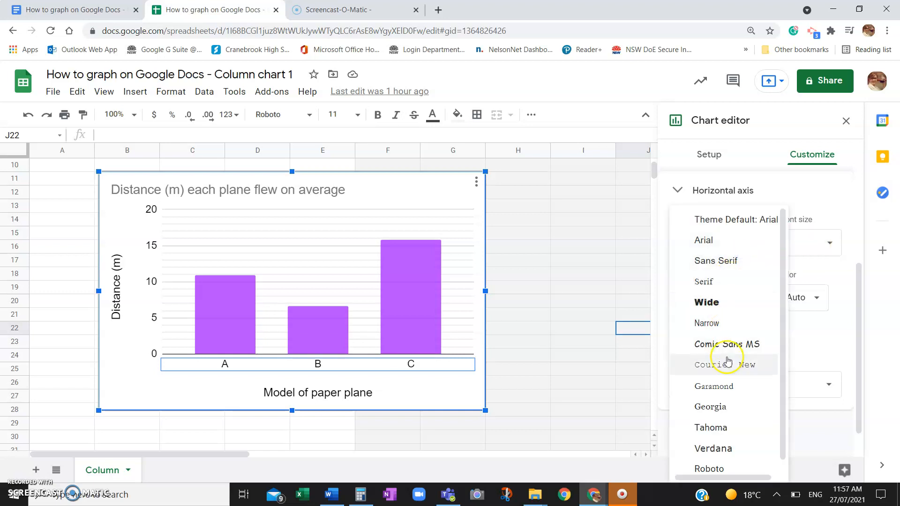
scroll(727, 362, "down", 1)
scroll(727, 362, "up", 1)
left_click(716, 303)
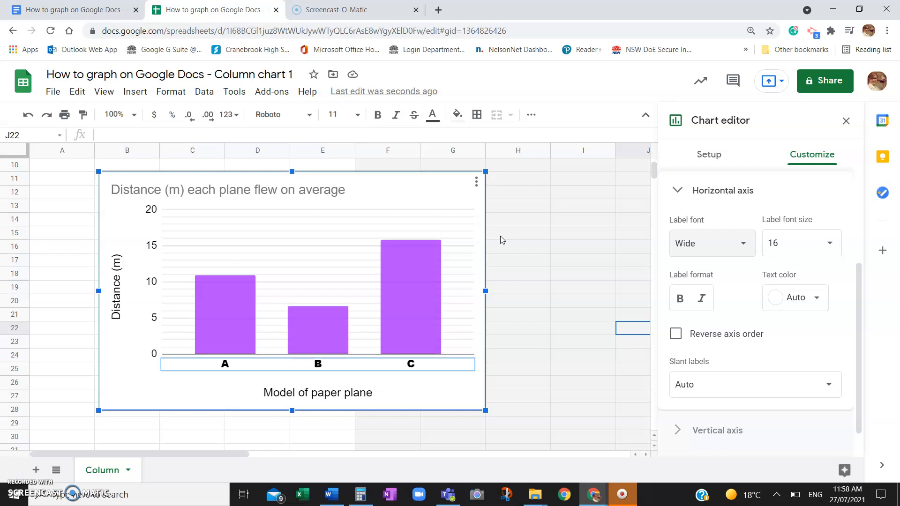
Try reversing the horizontal axis order, and restore the original order.
left_click(733, 337)
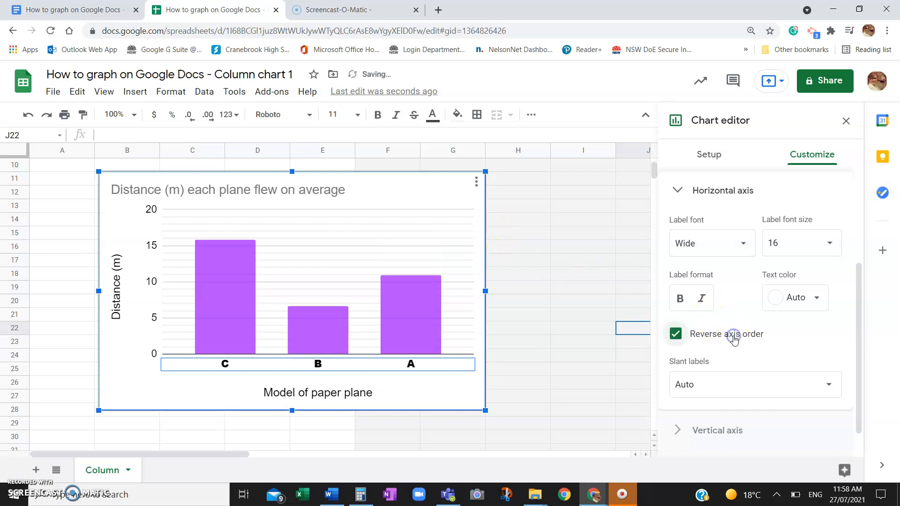
left_click(732, 339)
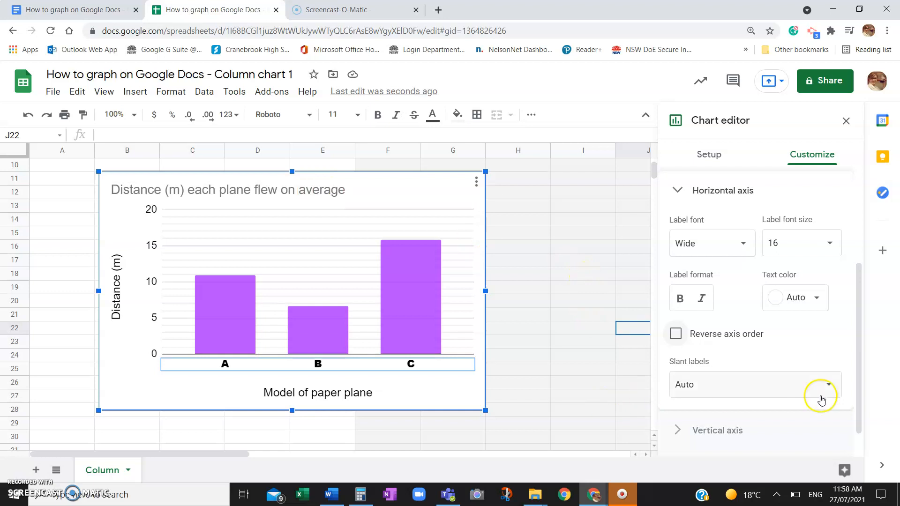
Try a 30% fill opacity on the Column 1 series, and set it back to 70%.
left_click(430, 328)
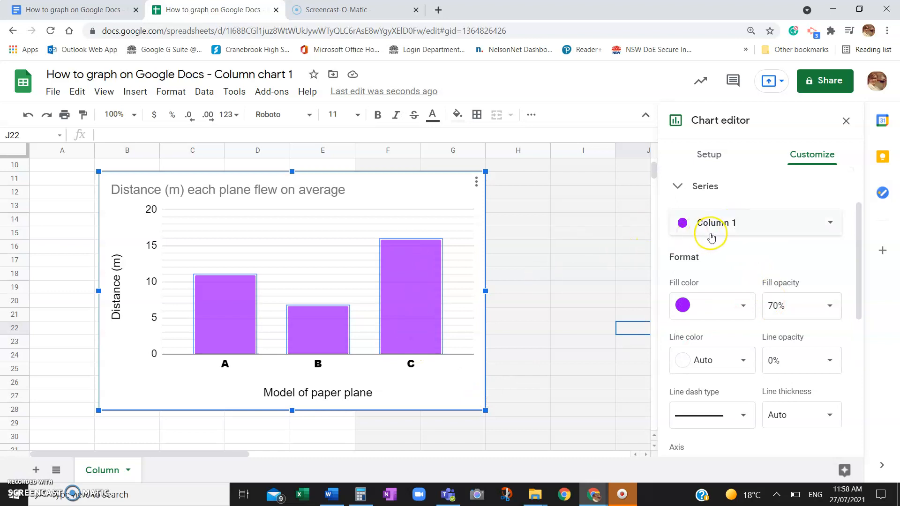
left_click(713, 306)
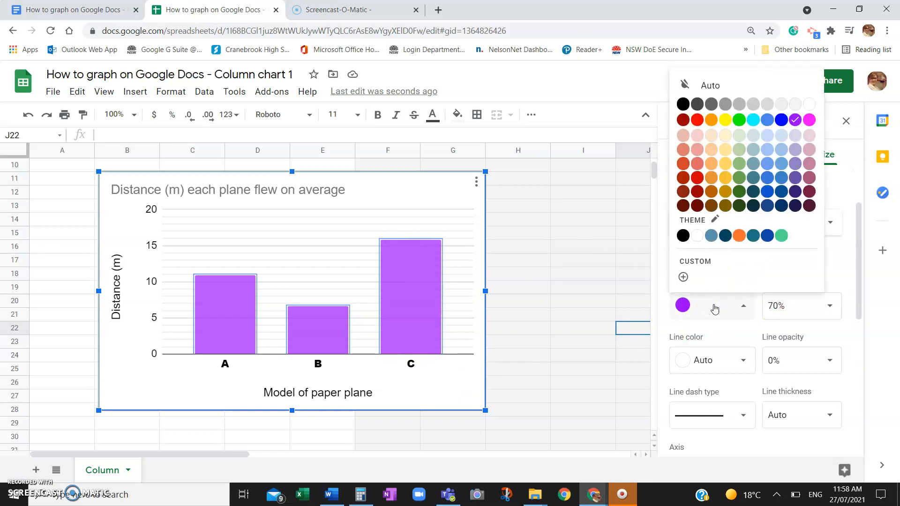
left_click(715, 308)
left_click(800, 305)
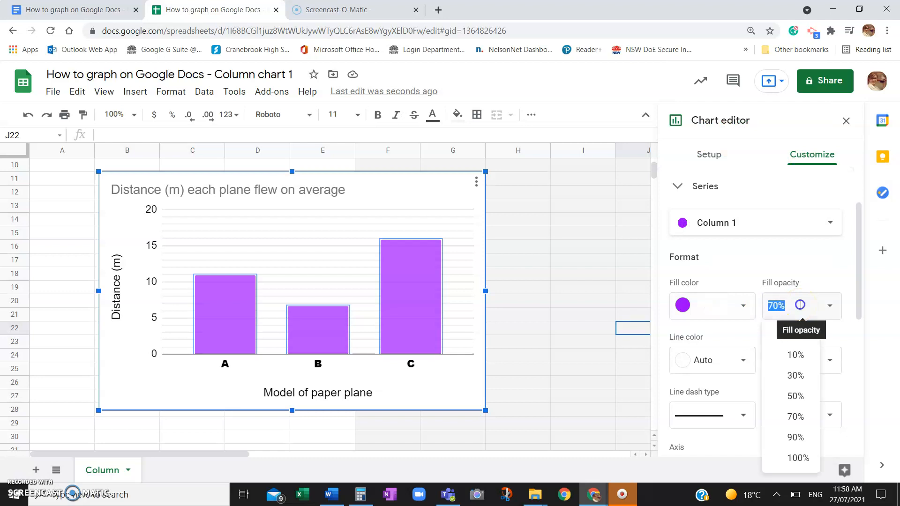
left_click(795, 376)
left_click(829, 305)
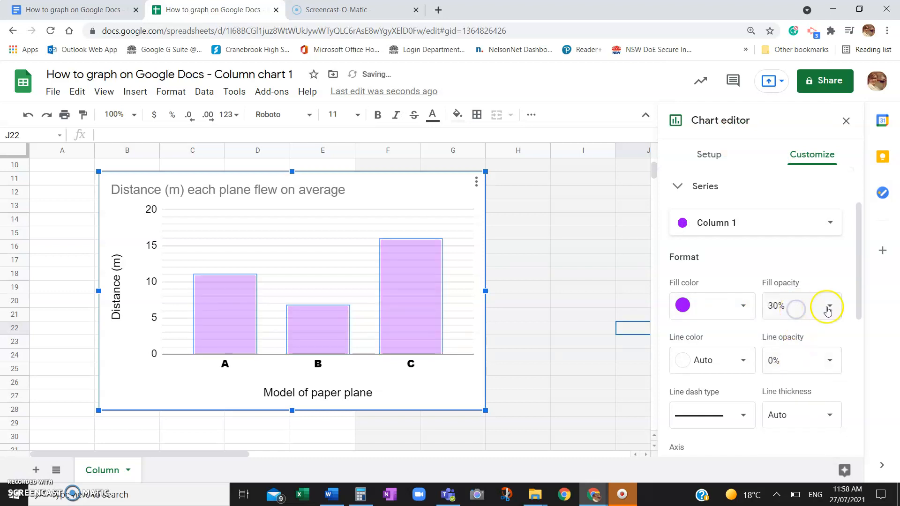
left_click(801, 415)
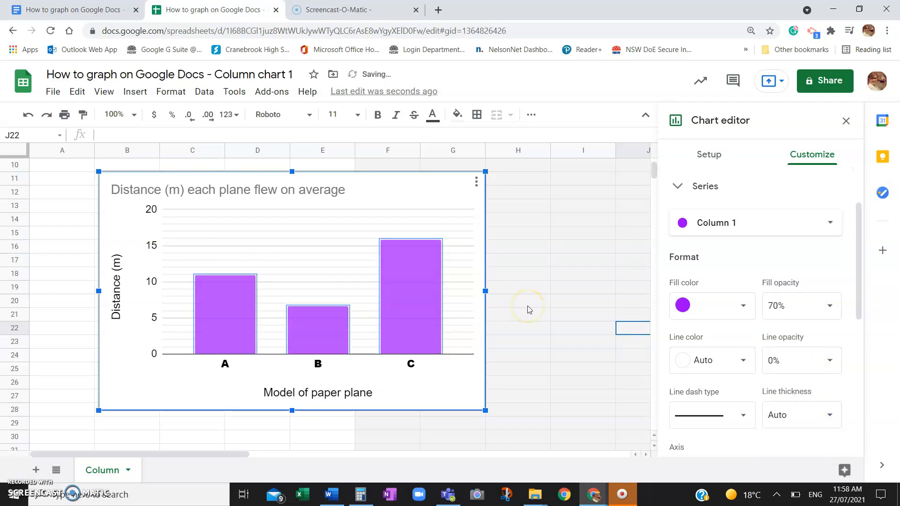
Examine the Aeroplane design heading and the Average values in the results table above the chart.
scroll(529, 310, "down", 1)
scroll(529, 310, "up", 1)
scroll(504, 270, "up", 3)
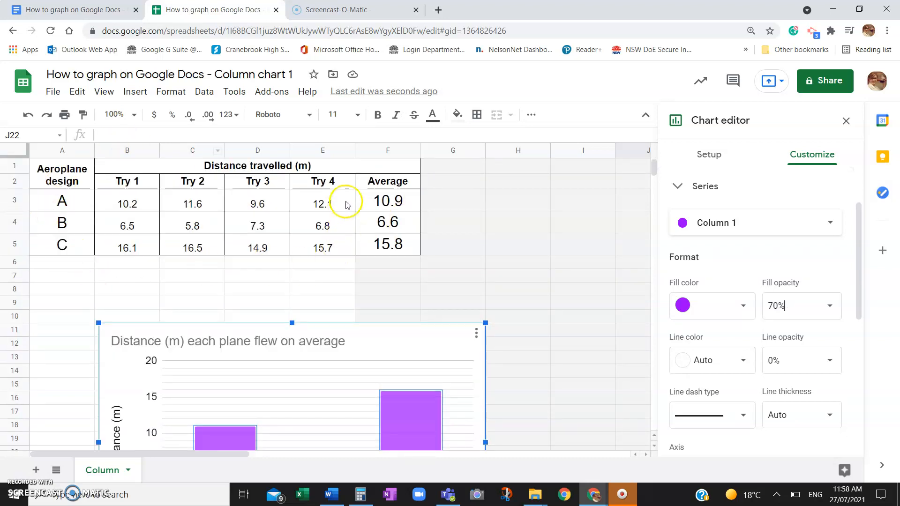
left_click(406, 197)
left_click(406, 242)
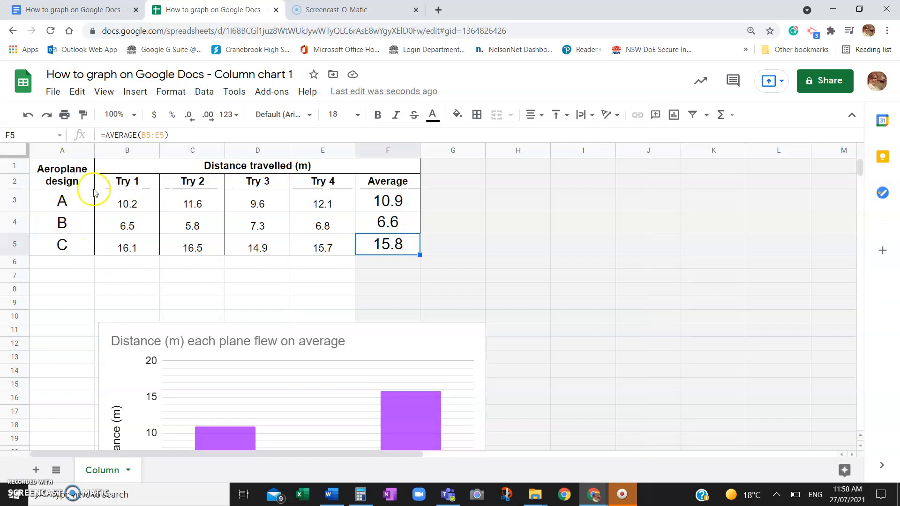
left_click(69, 170)
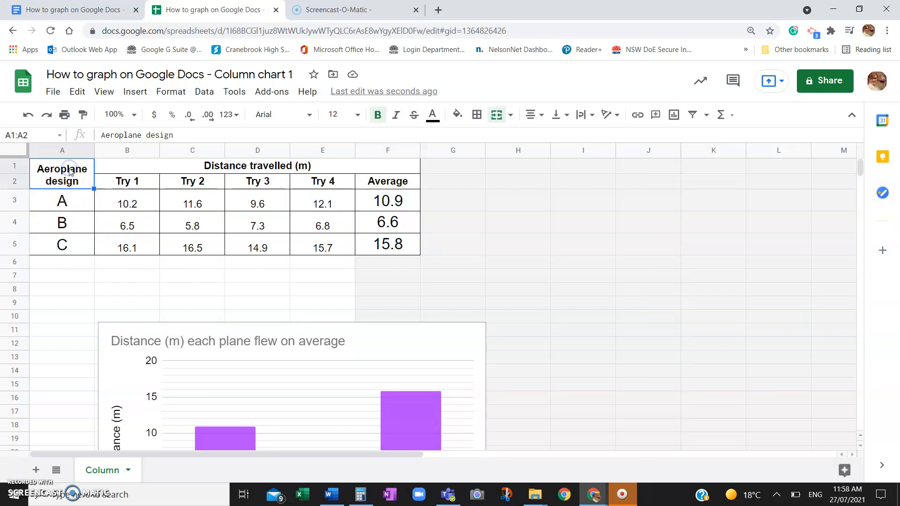
left_click(380, 253)
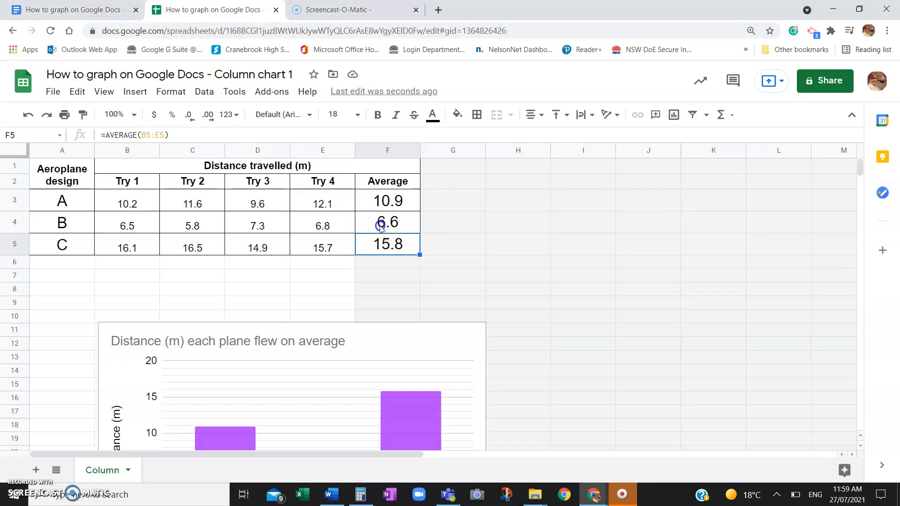
left_click_drag(382, 228, 380, 239)
left_click(380, 240)
Set the font size of the table data in A3:F5 to 12.
left_click_drag(66, 201, 375, 250)
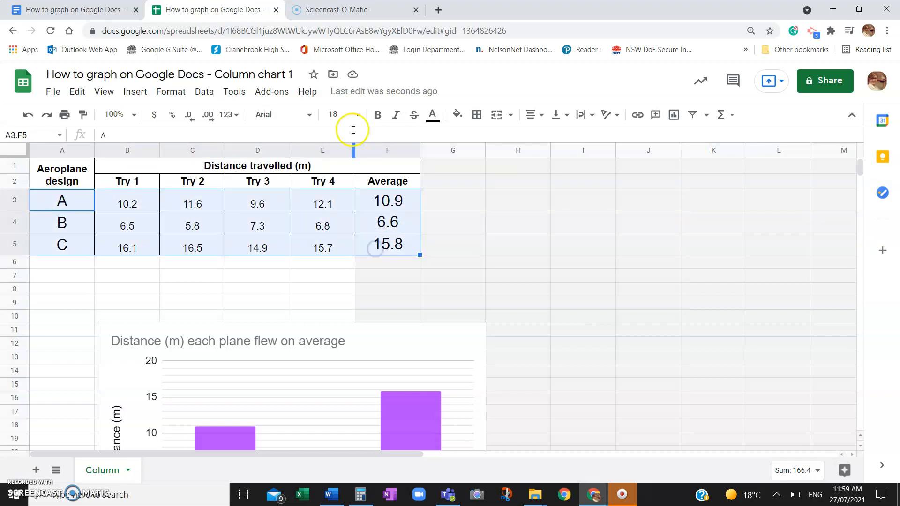
left_click(355, 114)
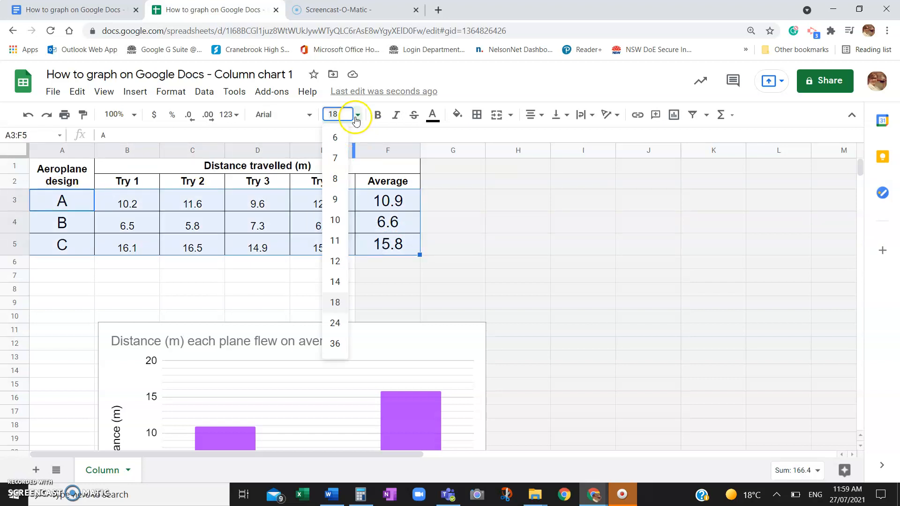
left_click(335, 261)
Copy the table A1:F5 and paste it over the existing results table in the "How to graph on Google Docs" document.
left_click_drag(70, 165, 365, 225)
key("ctrl+c")
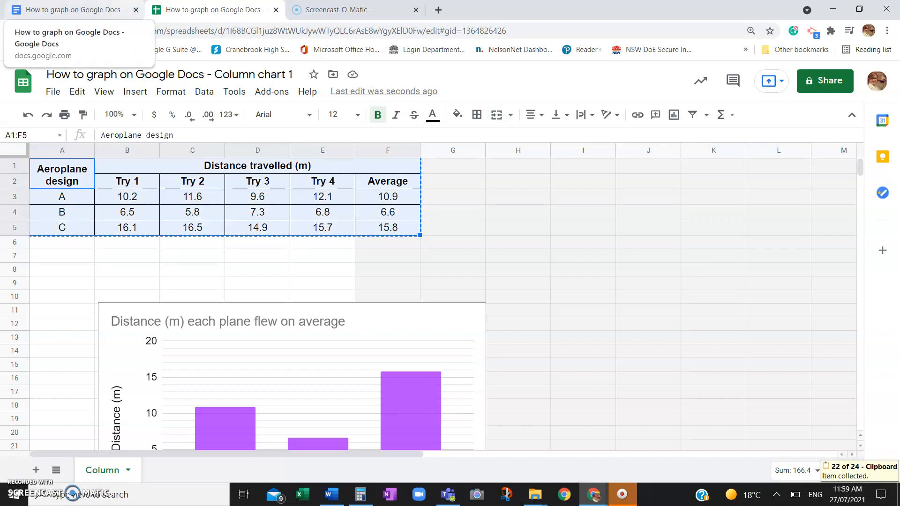
left_click(75, 9)
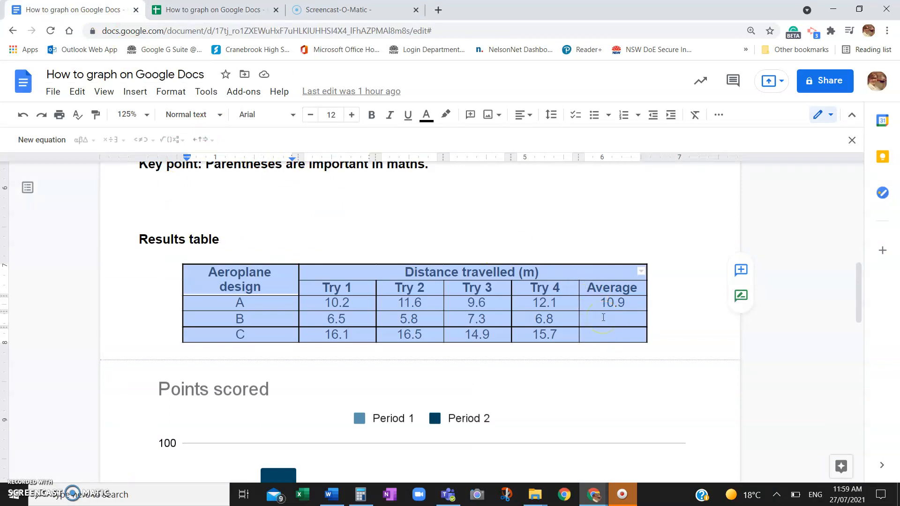
key("ctrl+v")
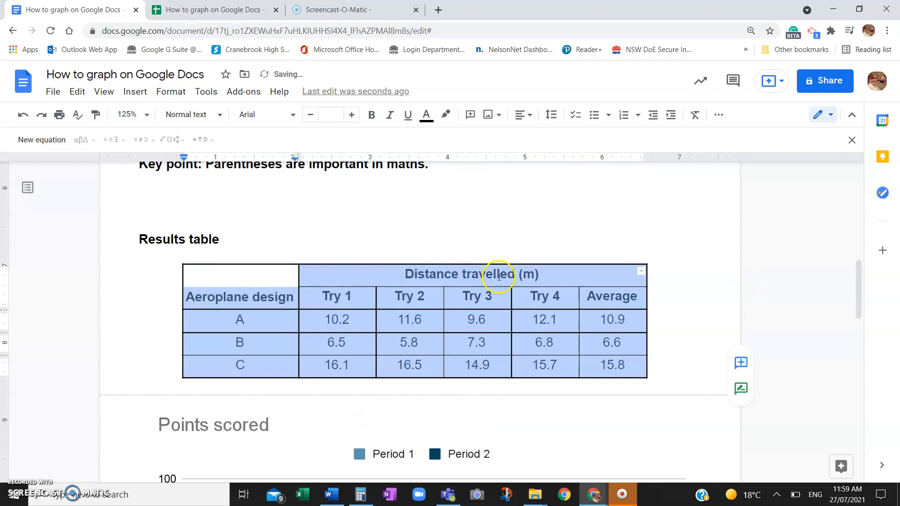
left_click(276, 278)
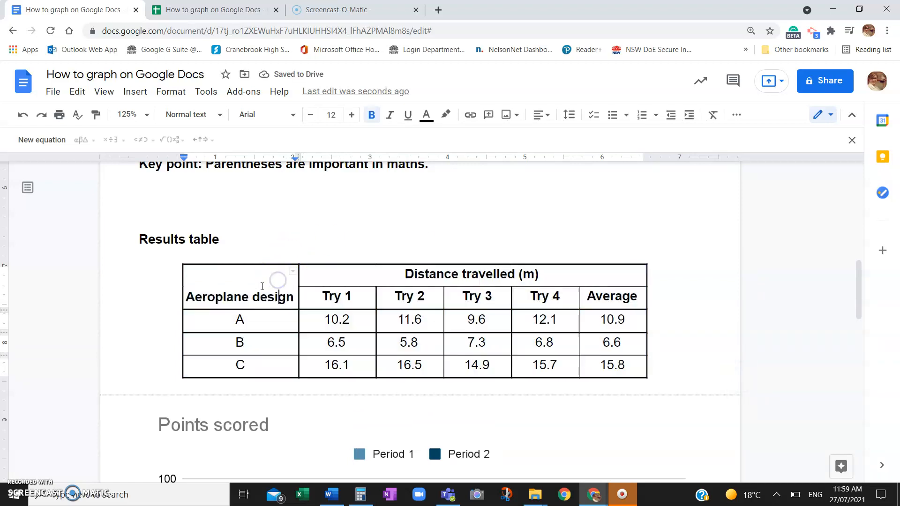
left_click(253, 296)
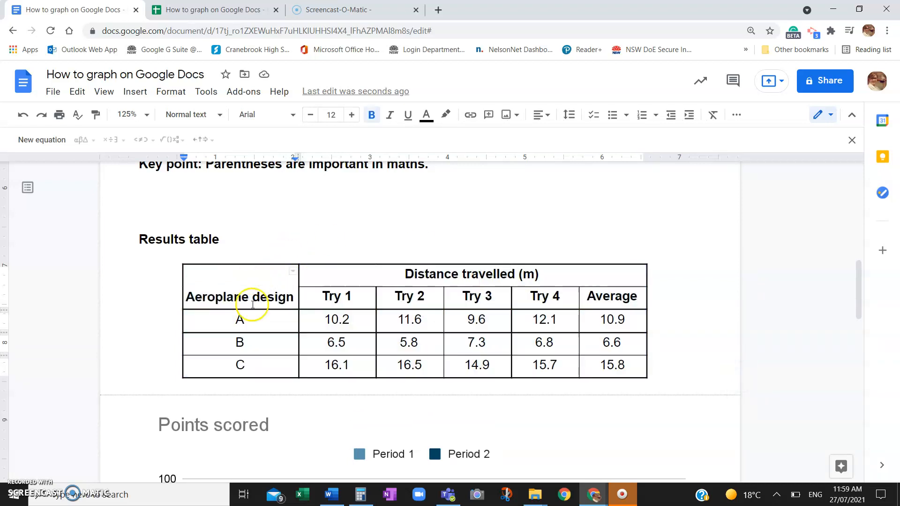
Select the Points scored chart below the results table and examine its linked chart options.
scroll(487, 267, "down", 3)
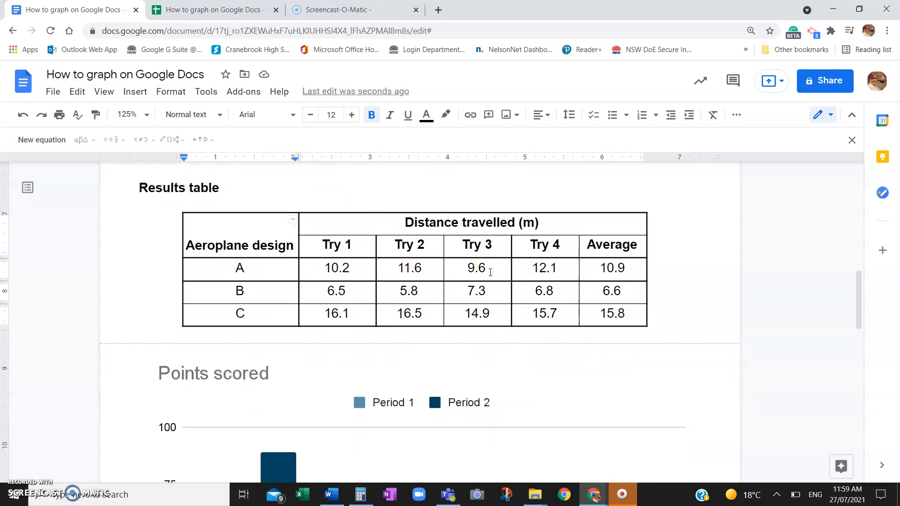
scroll(490, 273, "down", 3)
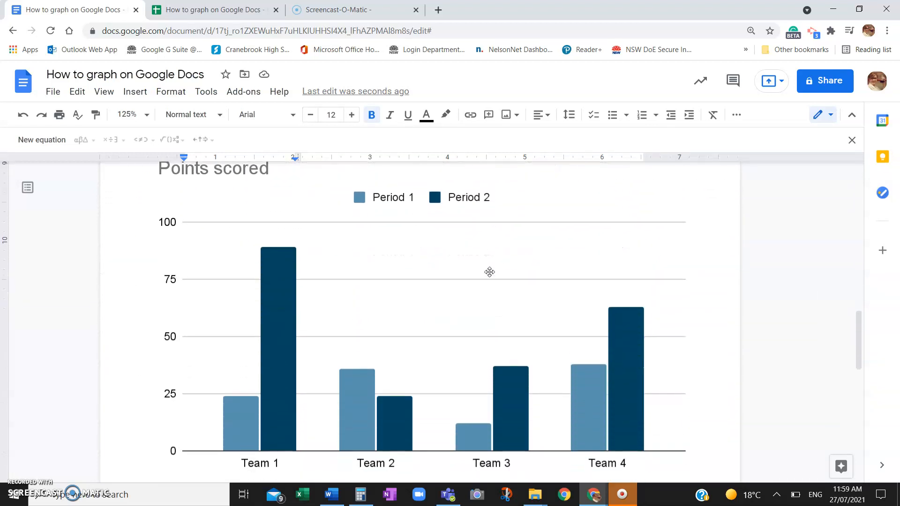
left_click(489, 277)
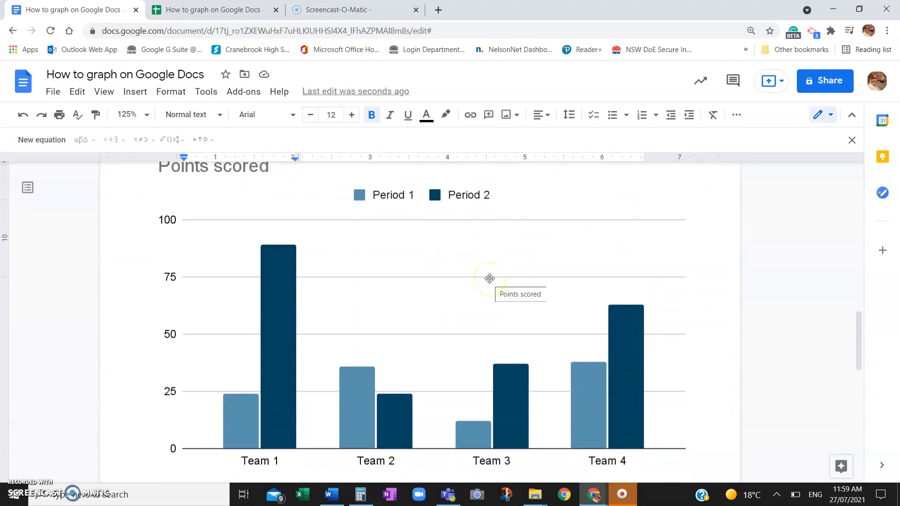
left_click(489, 279)
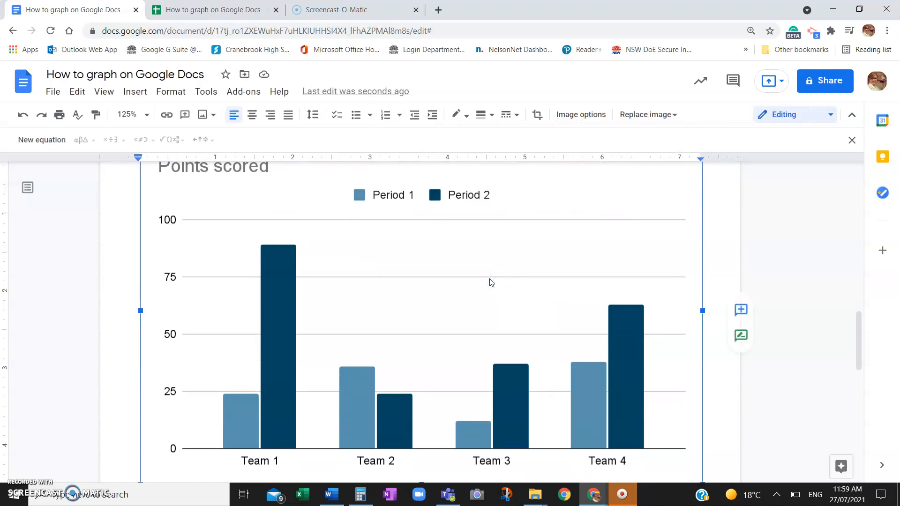
left_click(649, 193)
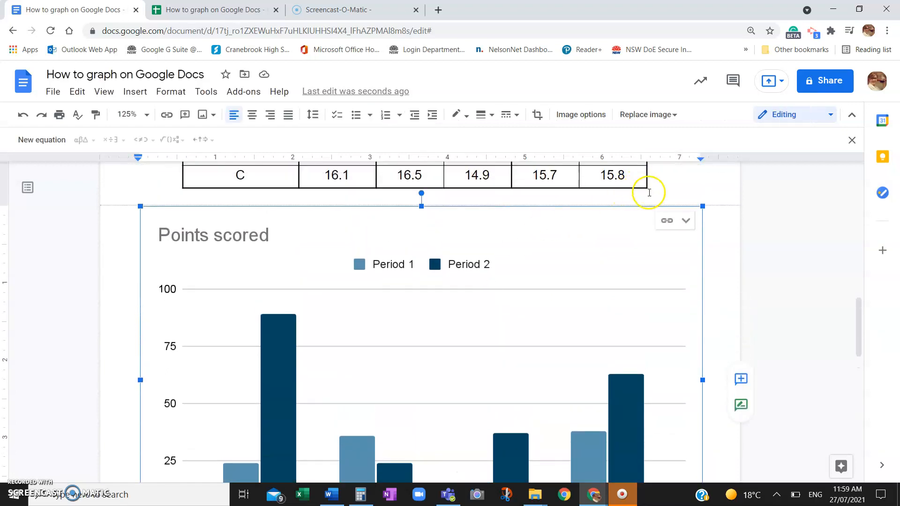
left_click(685, 221)
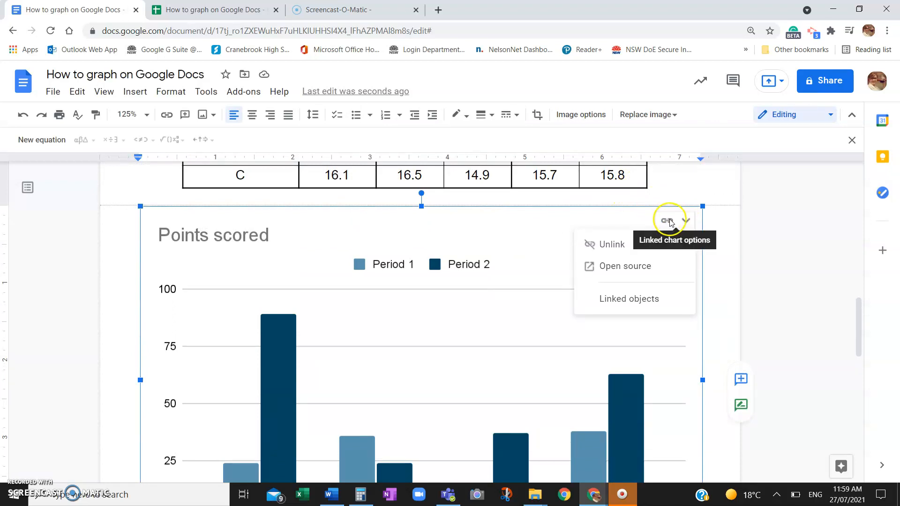
left_click(685, 221)
left_click(626, 285)
double_click(581, 308)
left_click(686, 222)
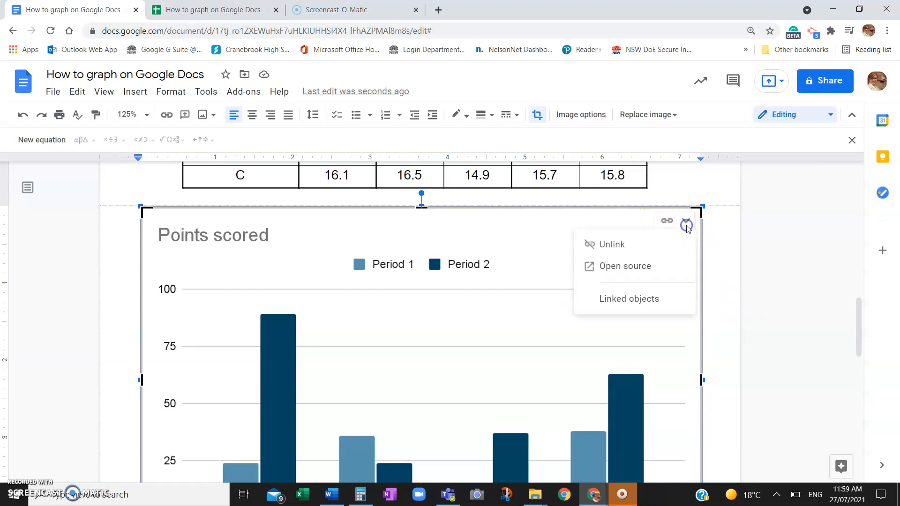
Switch to the Column chart 1 spreadsheet to check its file options, and return to the Google Docs document and reload it.
left_click(178, 12)
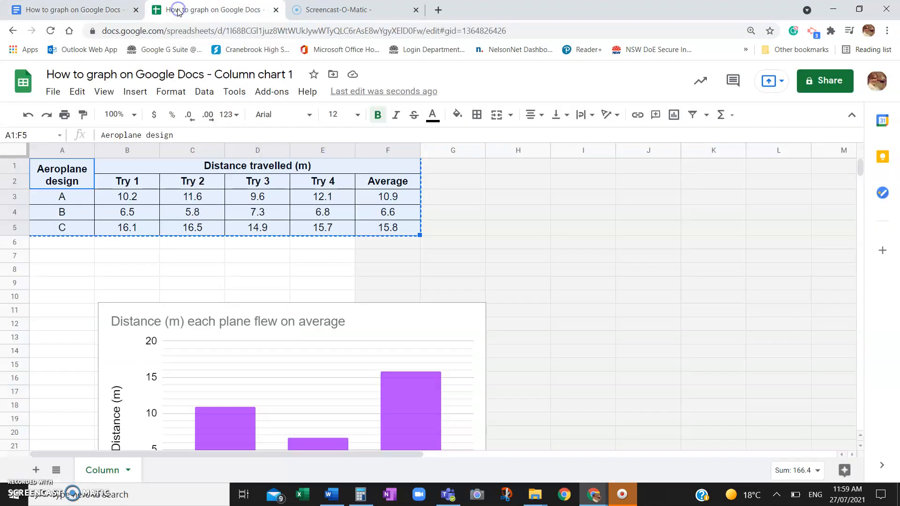
left_click(271, 282)
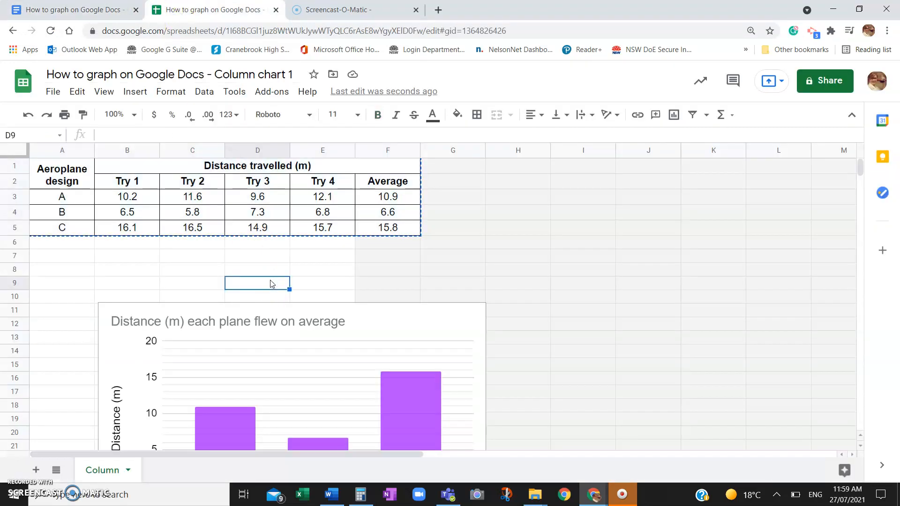
left_click(53, 93)
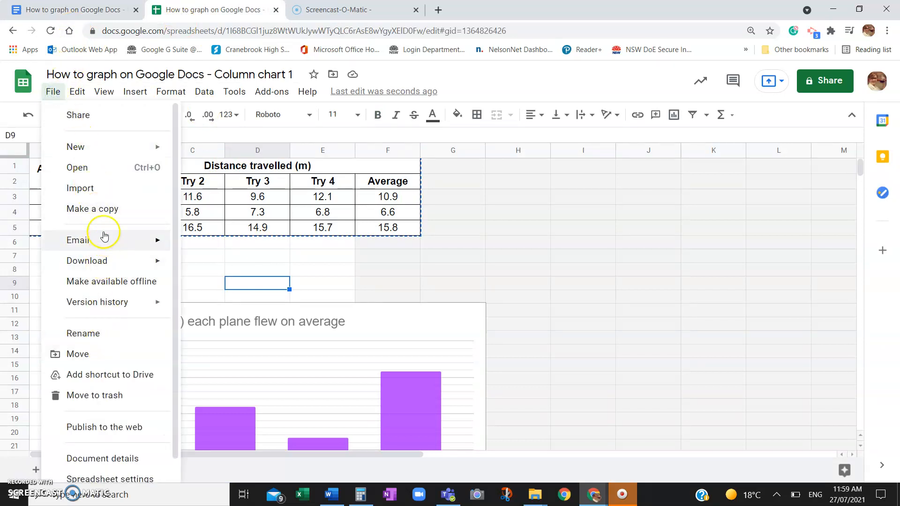
left_click(343, 284)
left_click(110, 9)
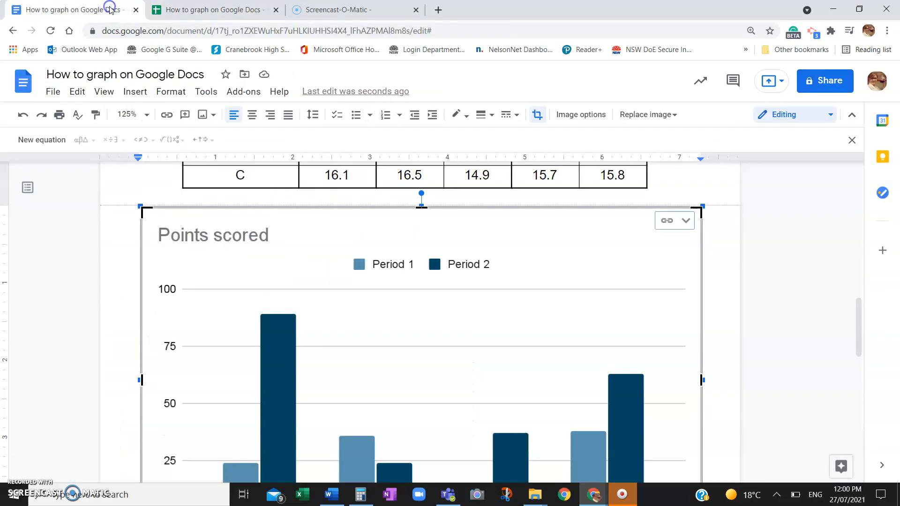
left_click(50, 31)
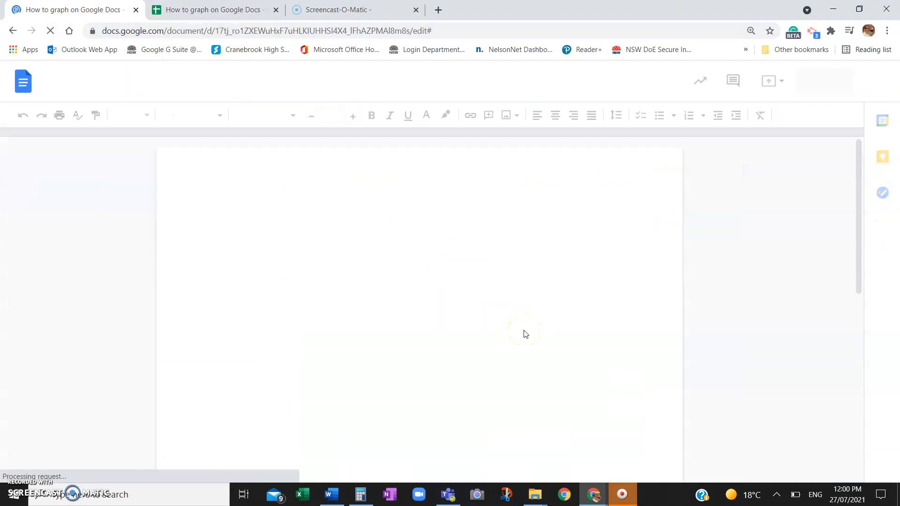
Unlink the Points scored chart from its source spreadsheet and delete it from the document.
scroll(524, 331, "down", 3)
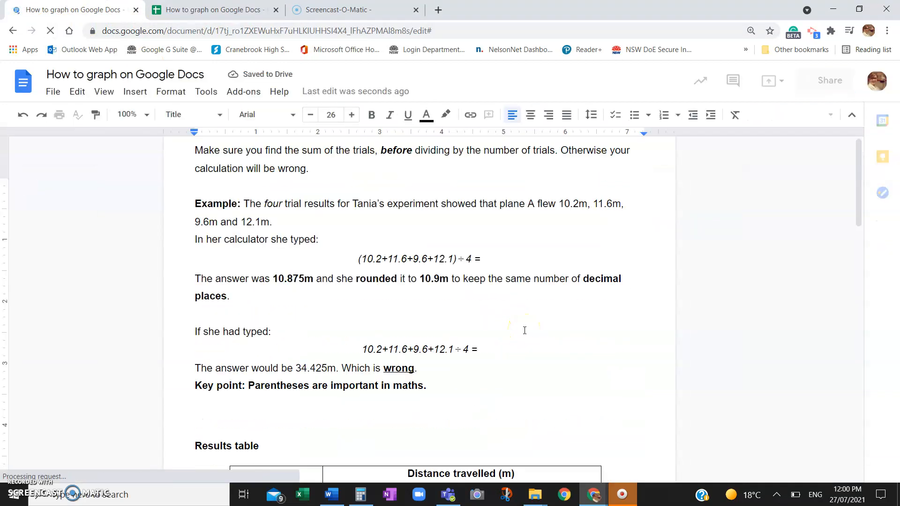
scroll(525, 330, "down", 15)
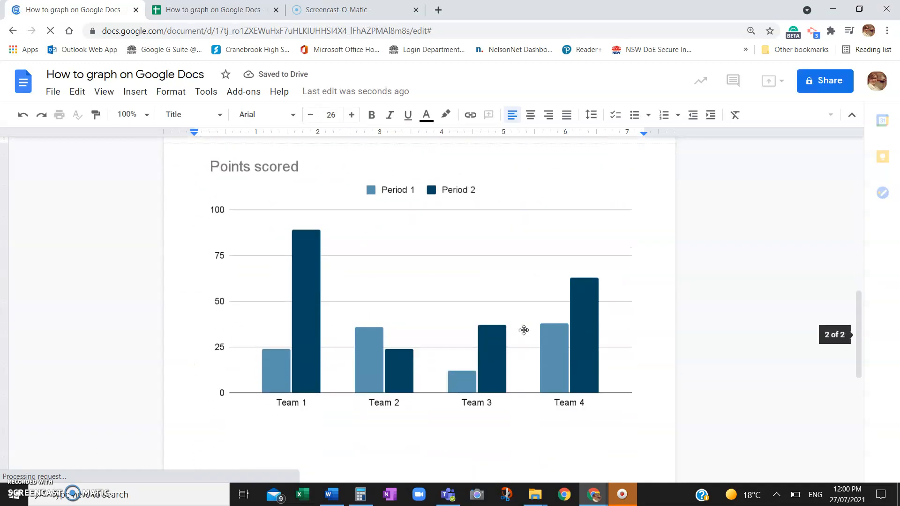
left_click(524, 331)
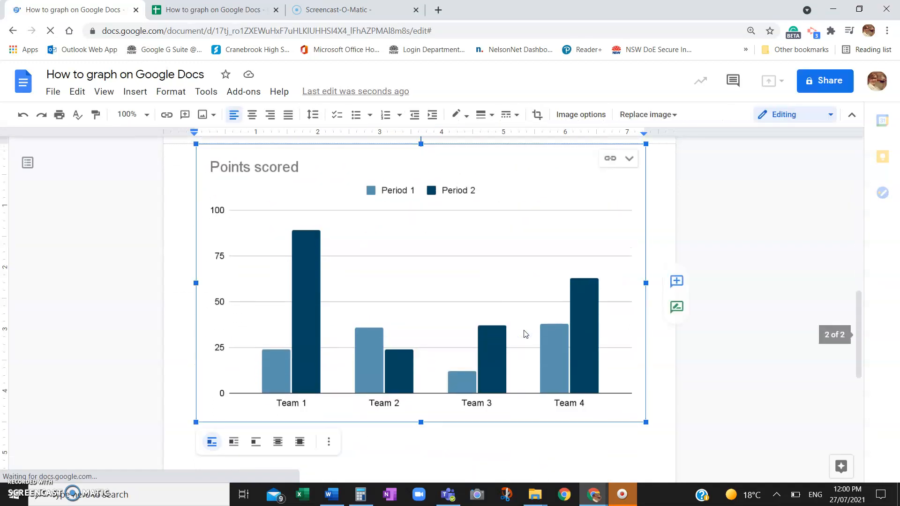
left_click(330, 444)
left_click(329, 444)
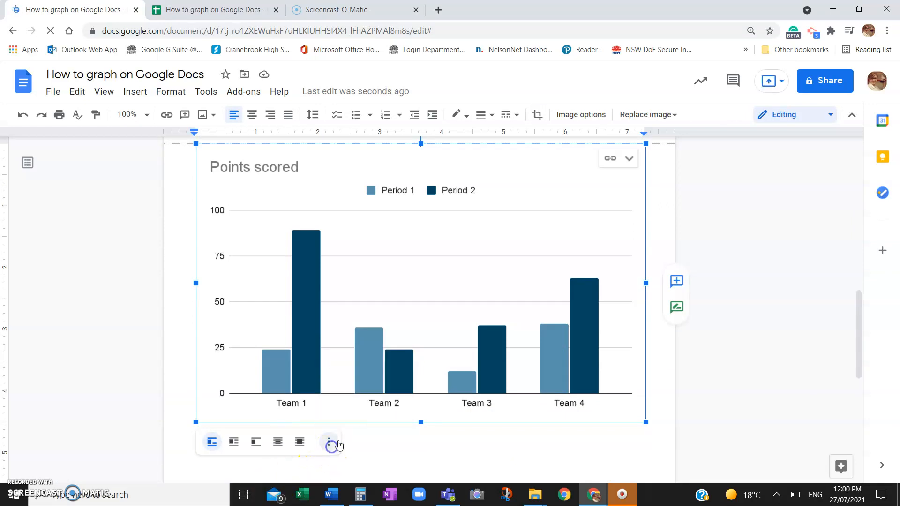
left_click(630, 160)
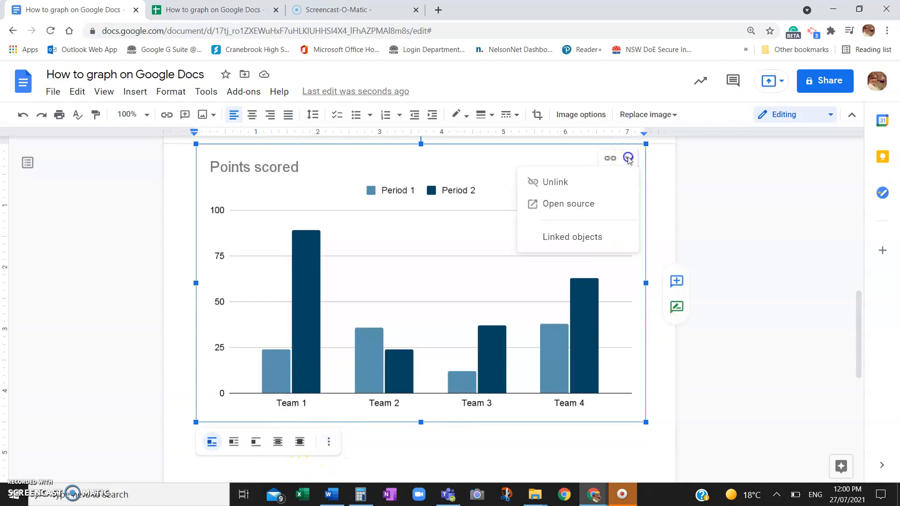
left_click(595, 187)
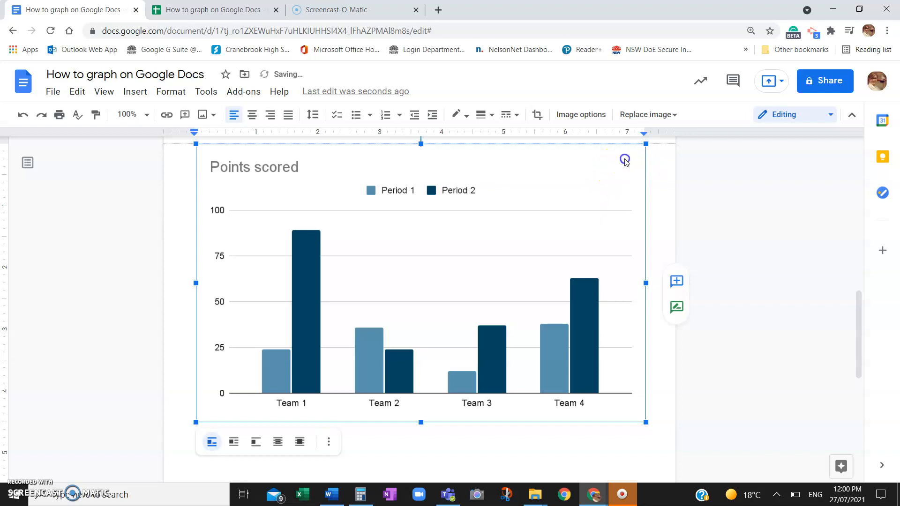
scroll(626, 158, "down", 8)
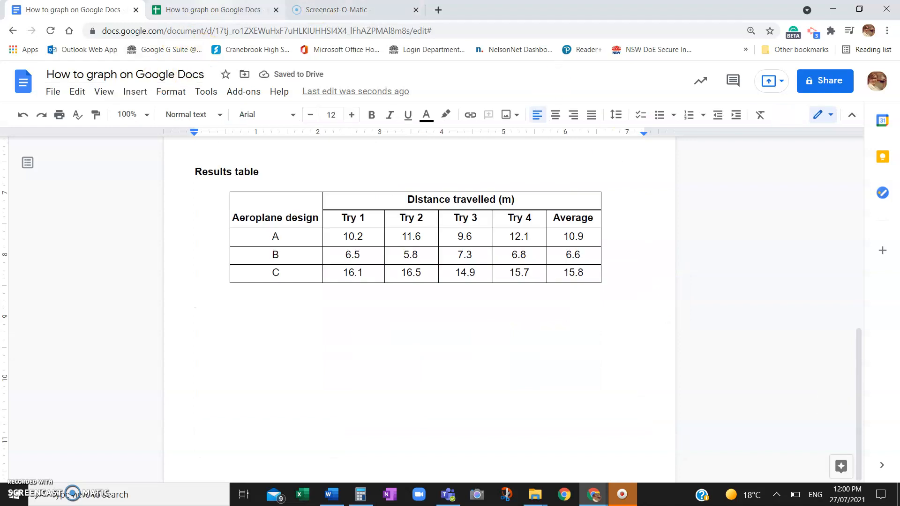
Start inserting a chart from Sheets below the results table, with "How to graph on Google Docs - Column chart 1" as the source spreadsheet.
left_click(213, 9)
left_click(79, 9)
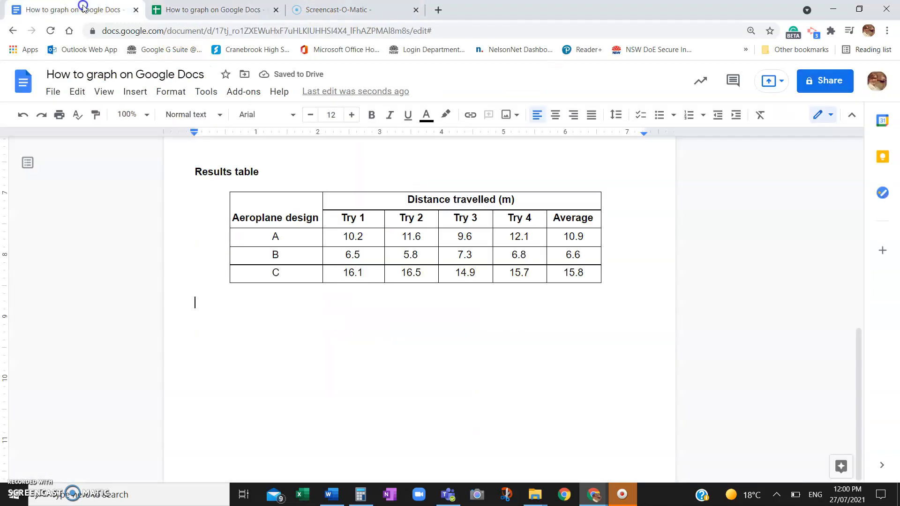
left_click(148, 93)
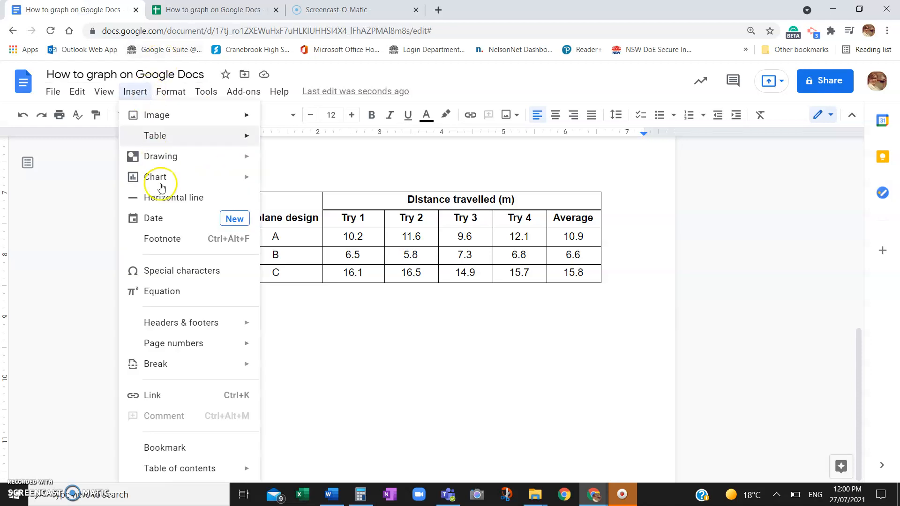
mouse_move(211, 177)
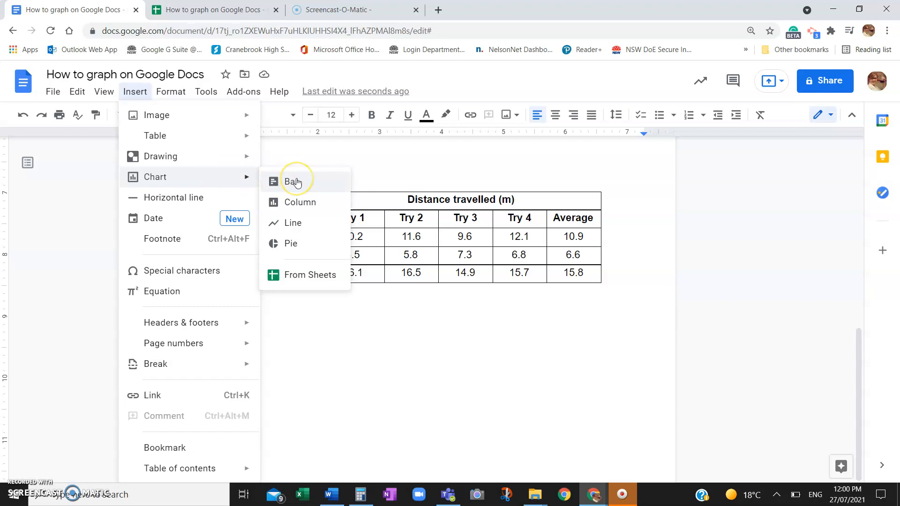
left_click(304, 278)
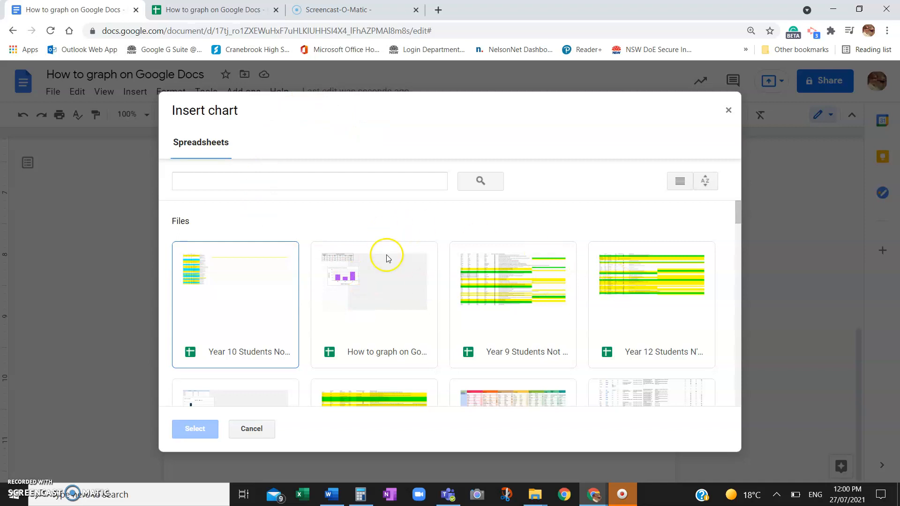
left_click(387, 282)
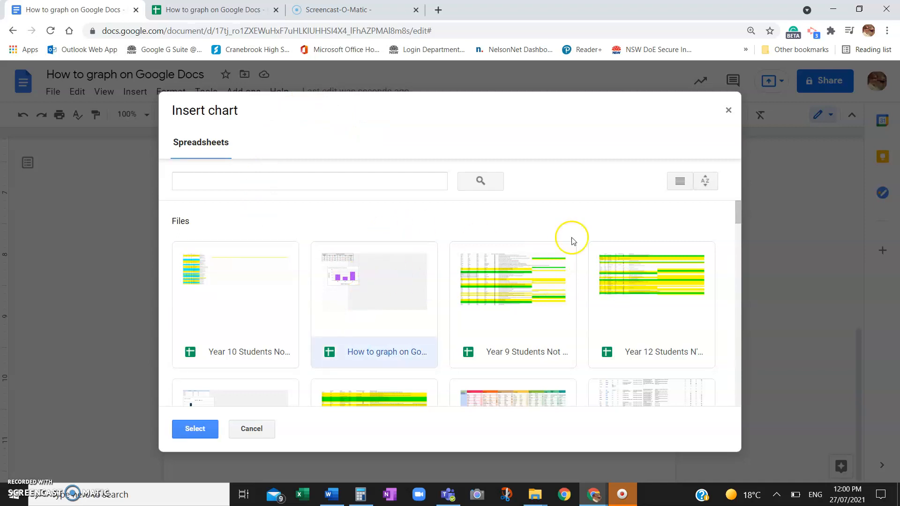
left_click(194, 427)
Import the "Distance (m) each plane flew on average" chart, keeping it linked to the spreadsheet.
left_click(319, 281)
left_click(317, 205)
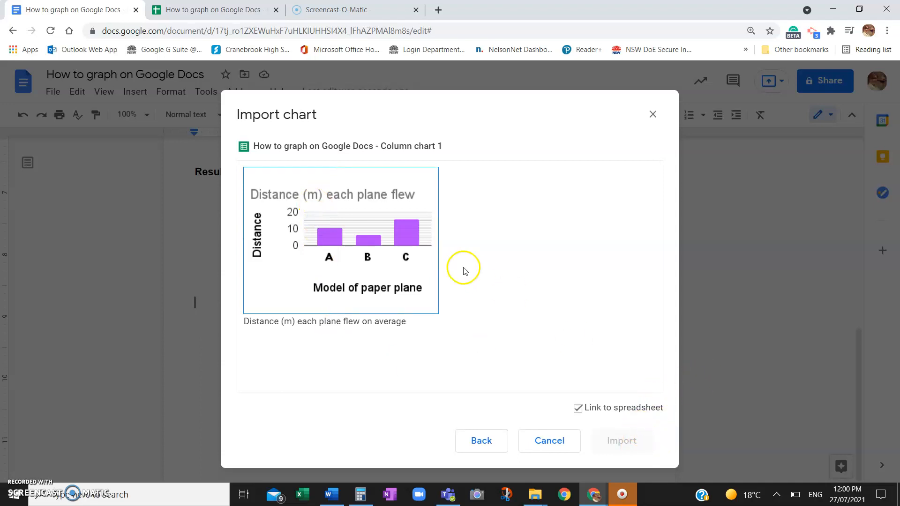
left_click(353, 234)
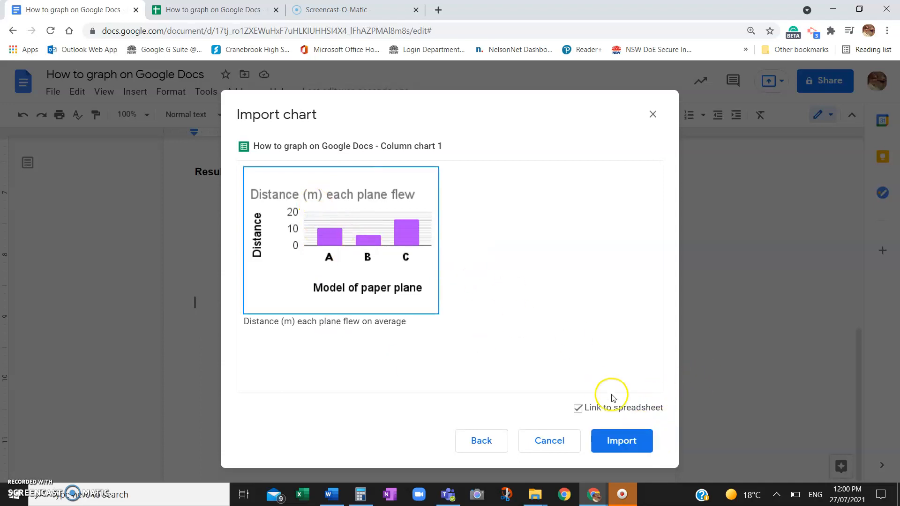
left_click(612, 440)
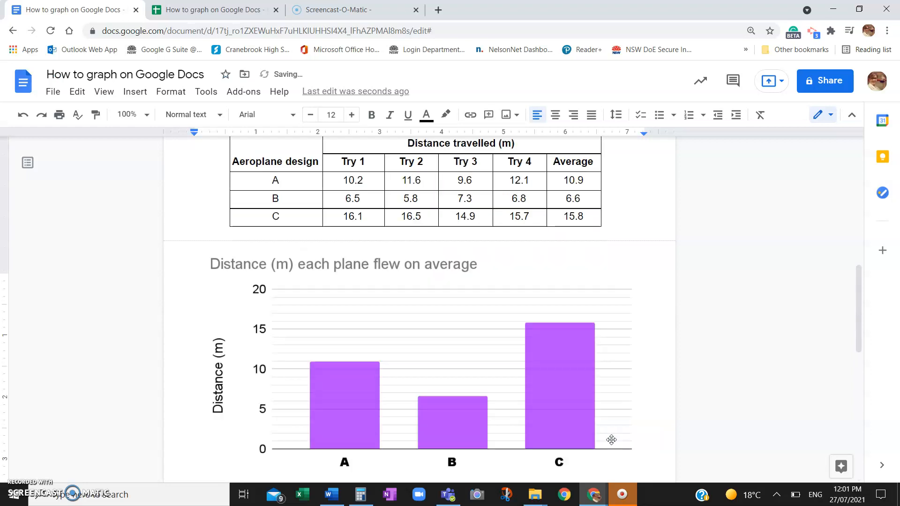
Select the imported paper plane chart and check its linked chart options.
left_click(555, 371)
left_click(555, 371)
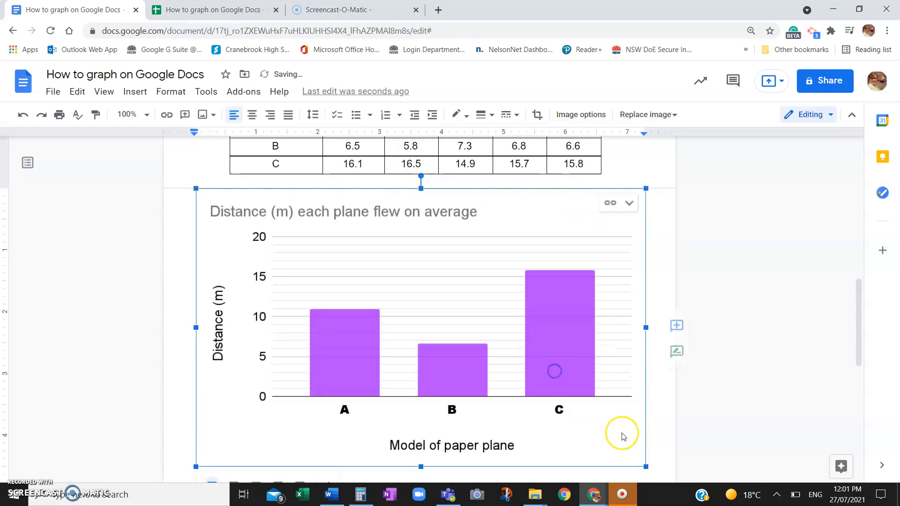
double_click(586, 348)
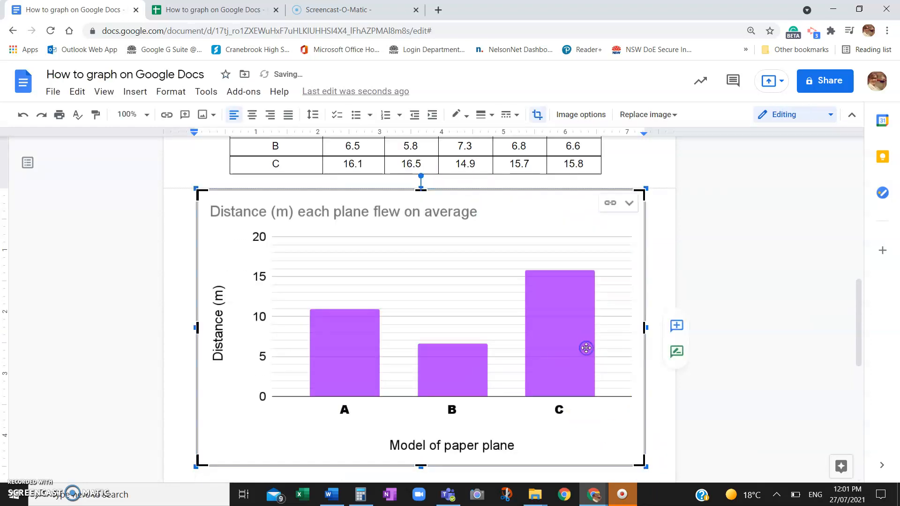
left_click(629, 203)
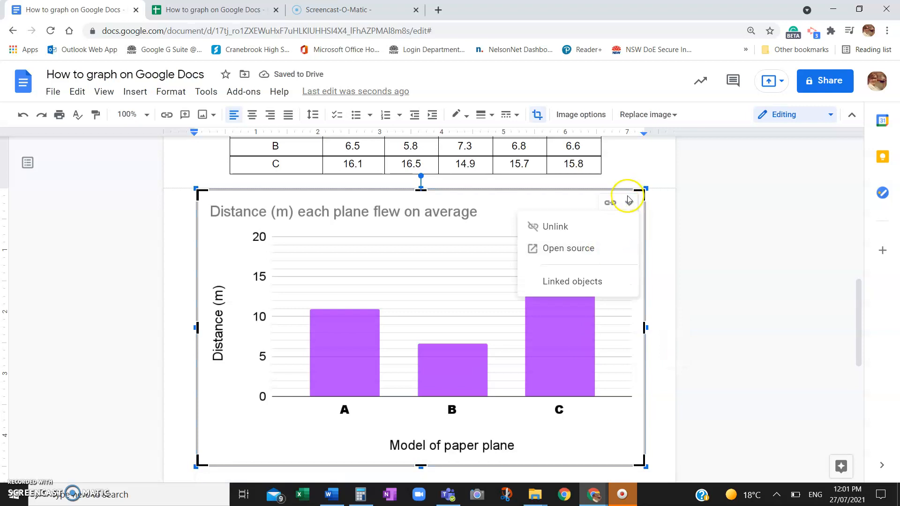
left_click(629, 203)
Switch to the Google Sheets source spreadsheet and make the column chart's title "Distance (m) each plane flew on average" bold.
left_click(206, 8)
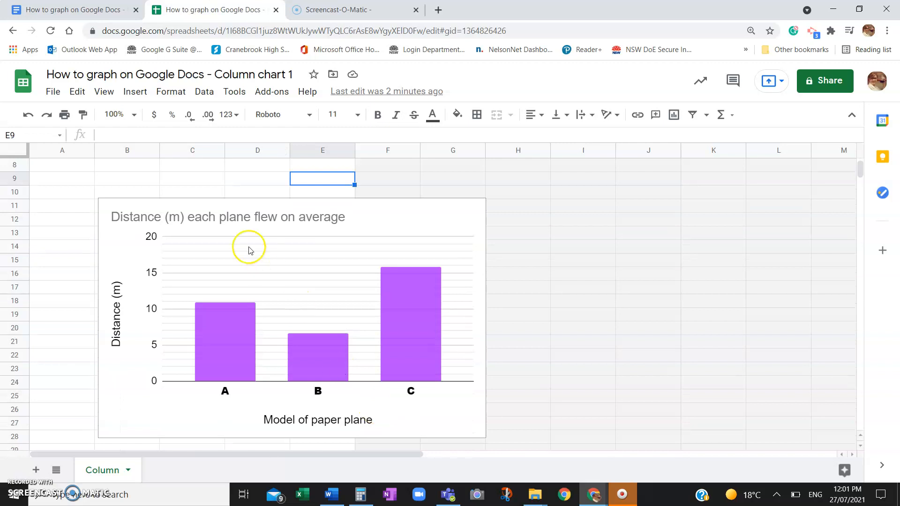
left_click(240, 217)
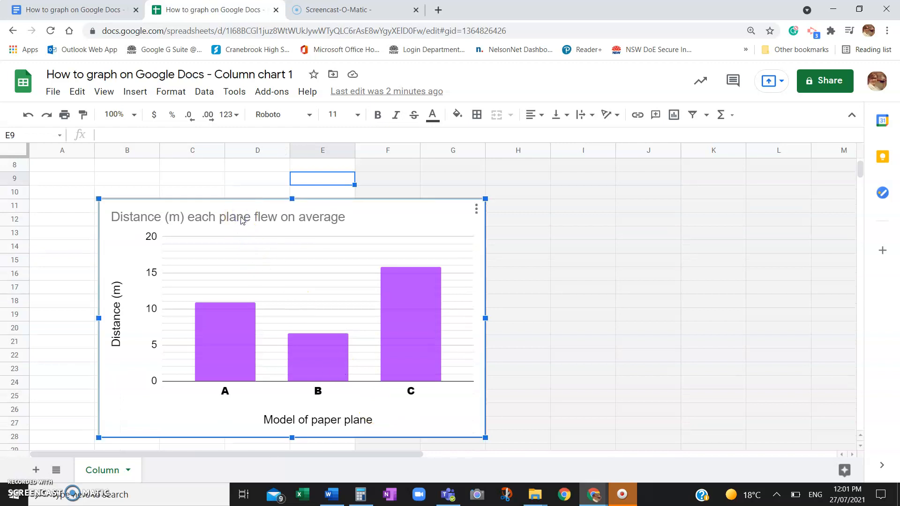
double_click(240, 218)
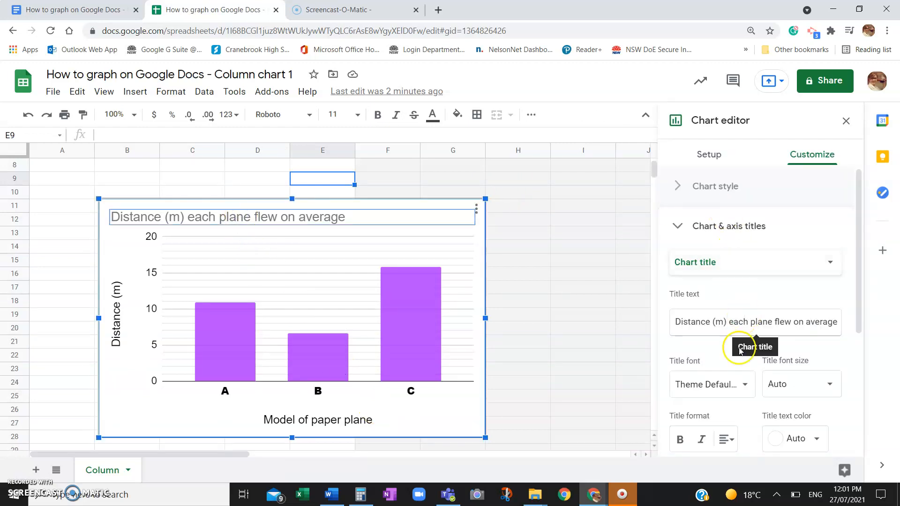
left_click(683, 439)
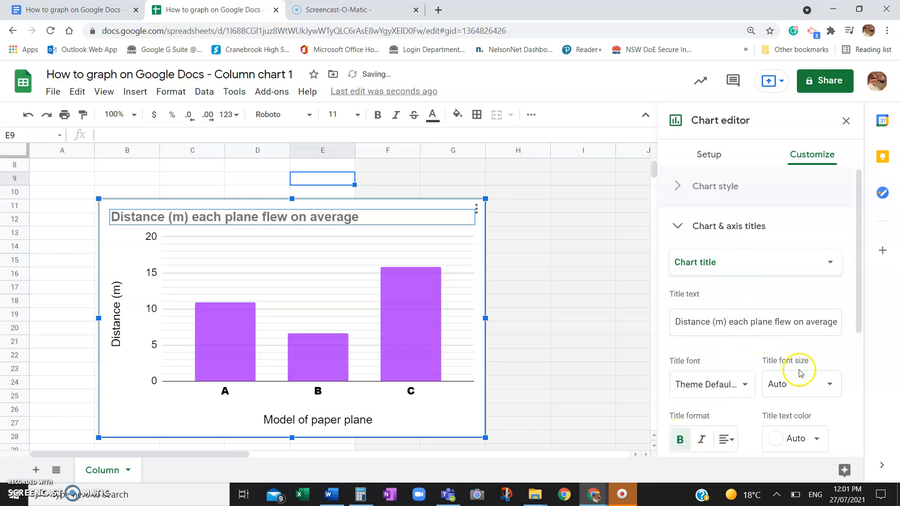
Set the chart title's font size to 20 and close the chart editor.
left_click(828, 389)
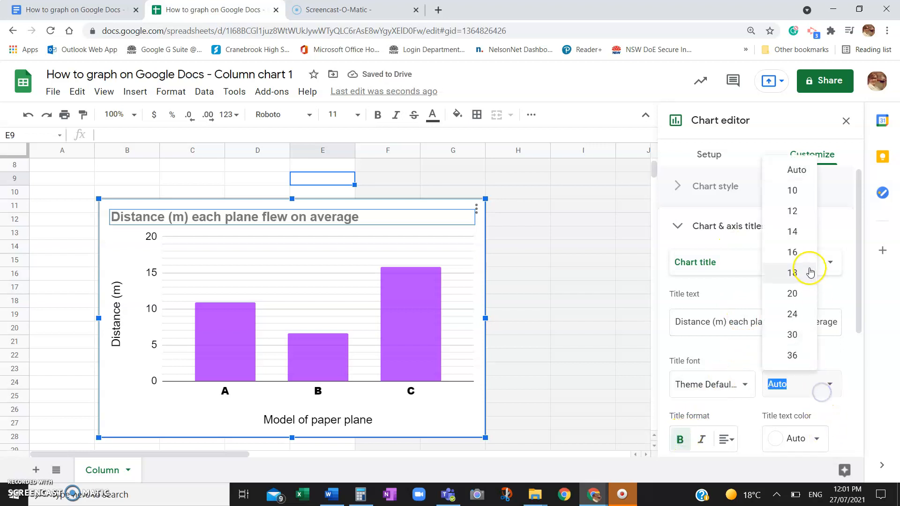
left_click(800, 294)
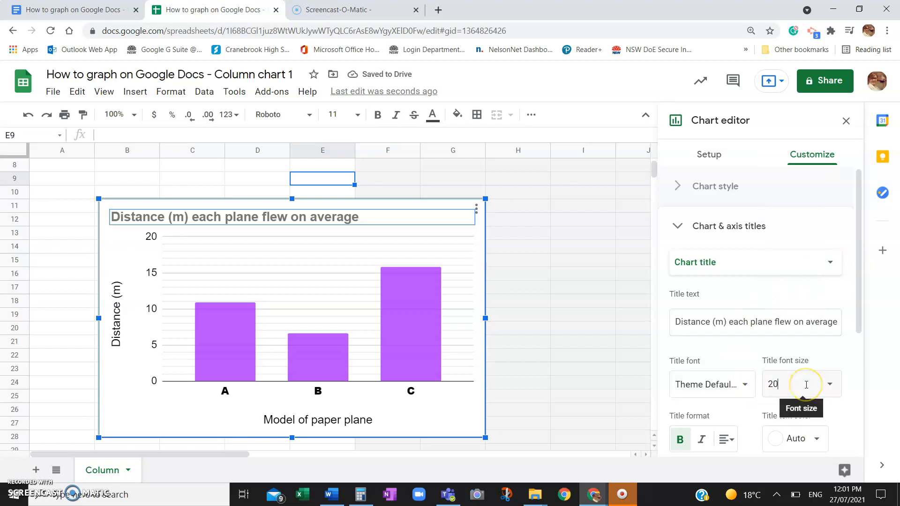
left_click(596, 346)
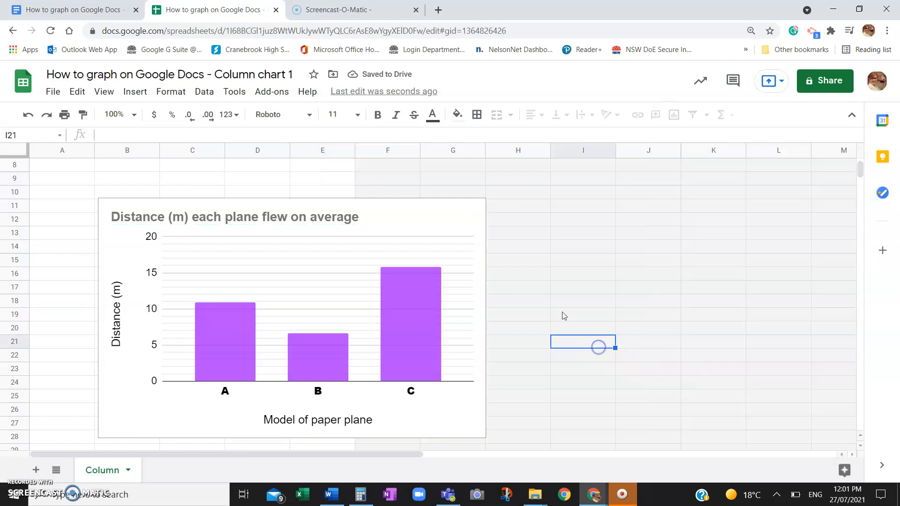
left_click(322, 211)
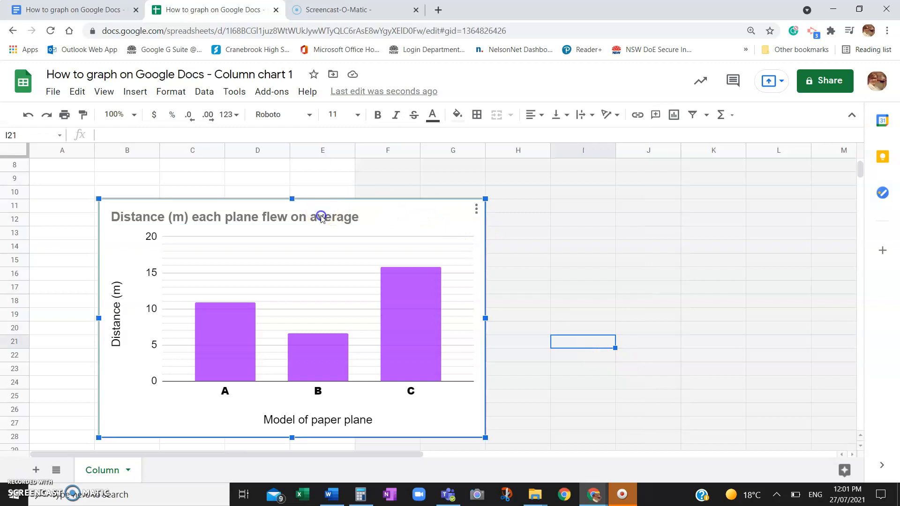
left_click(321, 217)
left_click(500, 379)
Return to the Google Docs document and update the linked paper plane chart from its source spreadsheet.
key("ctrl+1")
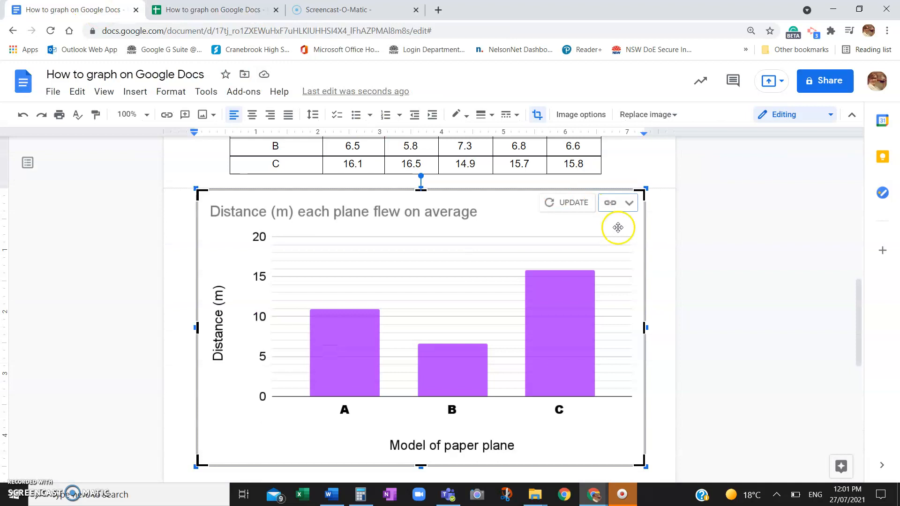
left_click(573, 202)
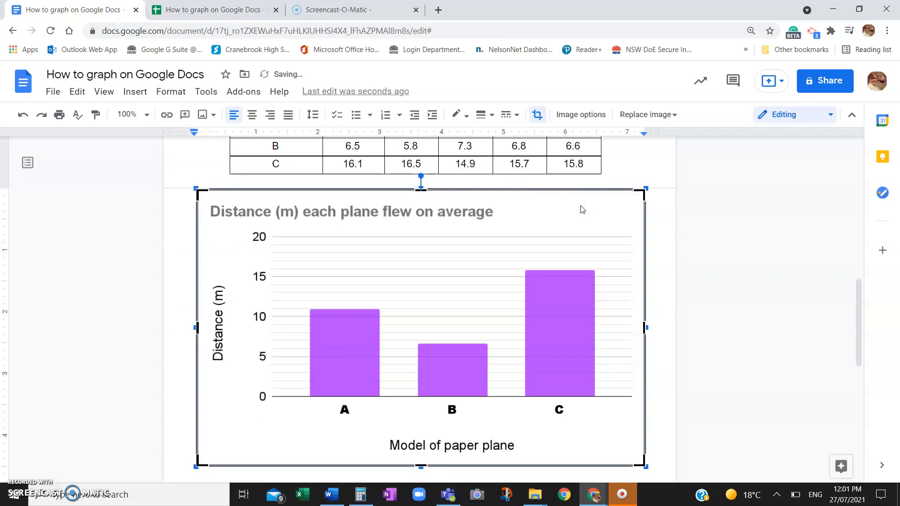
scroll(582, 209, "down", 1)
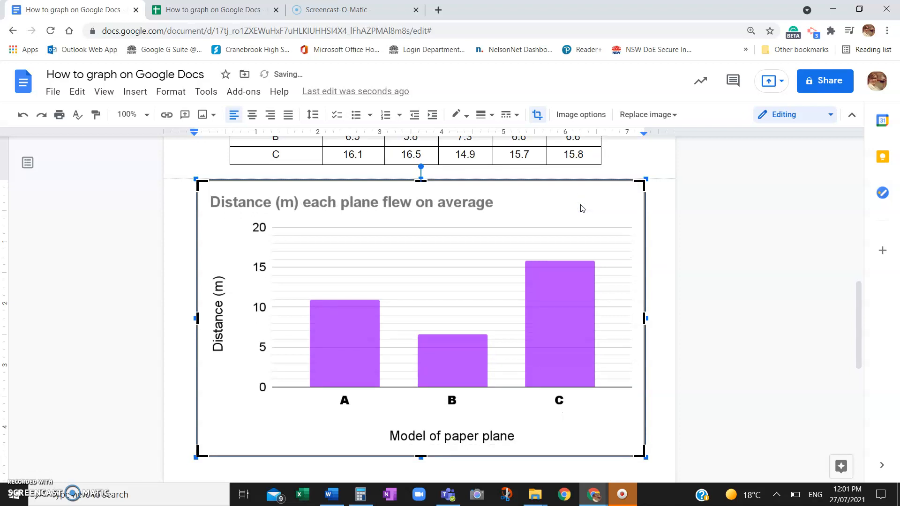
left_click(697, 210)
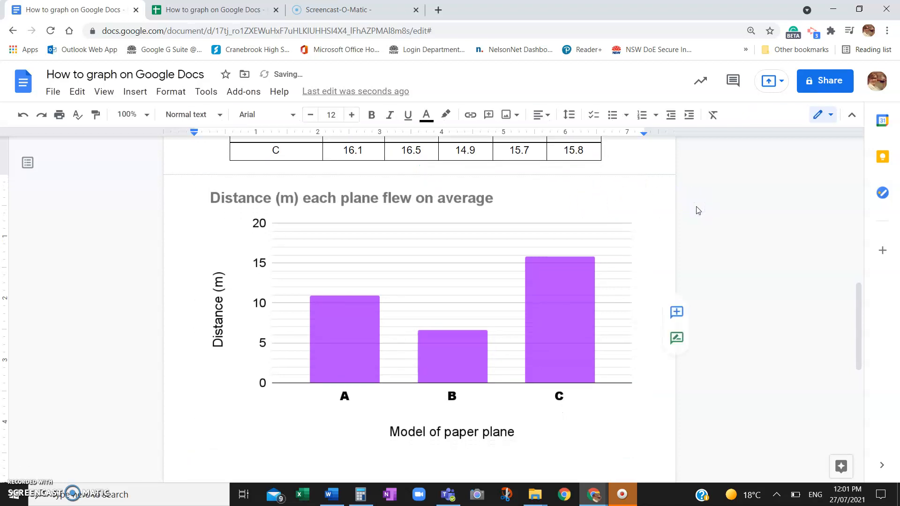
Review the results table and the paper plane chart in the document, ending with the chart selected.
scroll(426, 377, "up", 2)
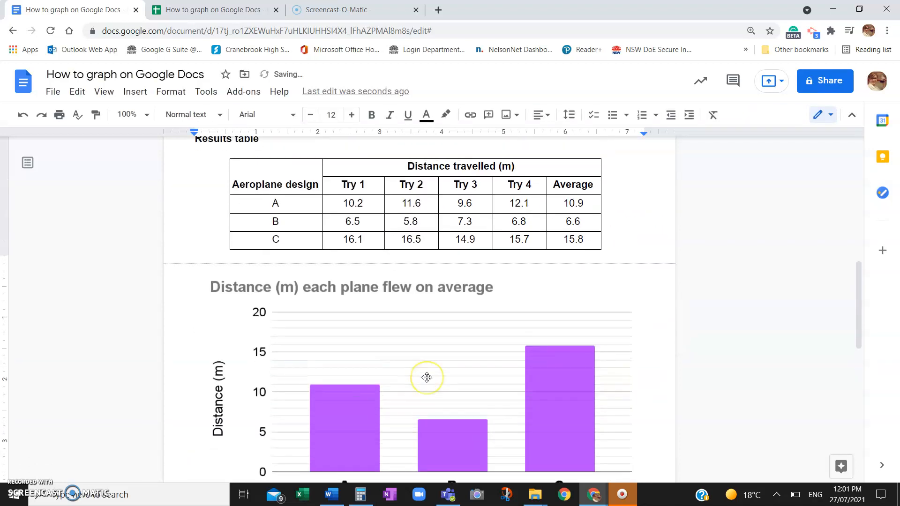
scroll(427, 377, "up", 5)
scroll(427, 377, "down", 3)
scroll(427, 377, "up", 3)
scroll(427, 378, "up", 4)
scroll(427, 378, "down", 9)
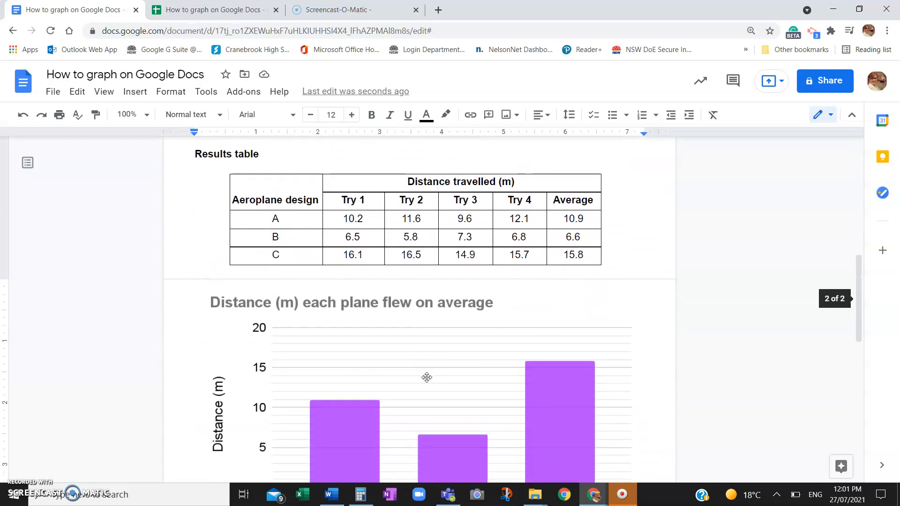
scroll(426, 377, "down", 1)
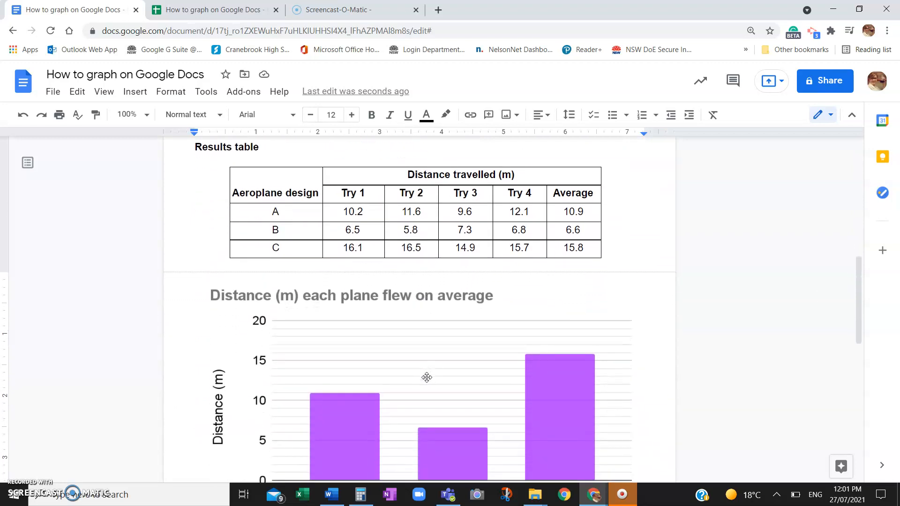
scroll(427, 377, "down", 3)
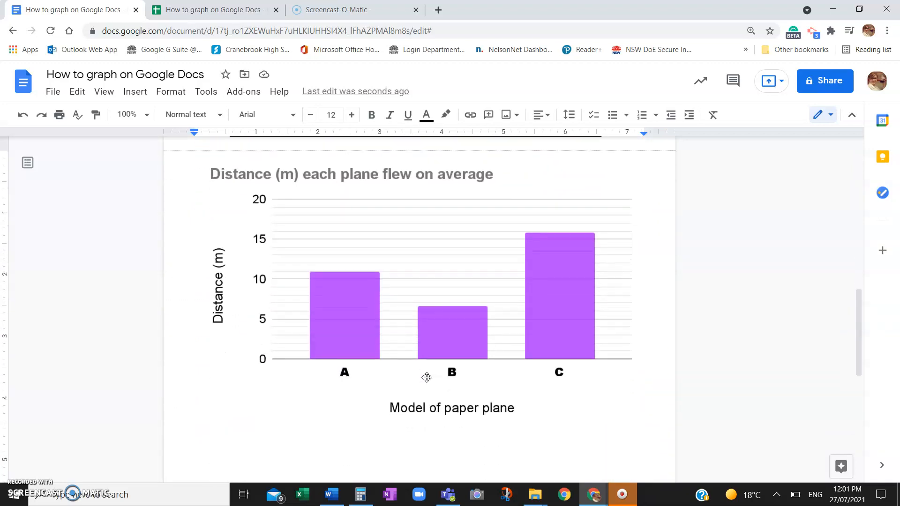
scroll(426, 377, "up", 1)
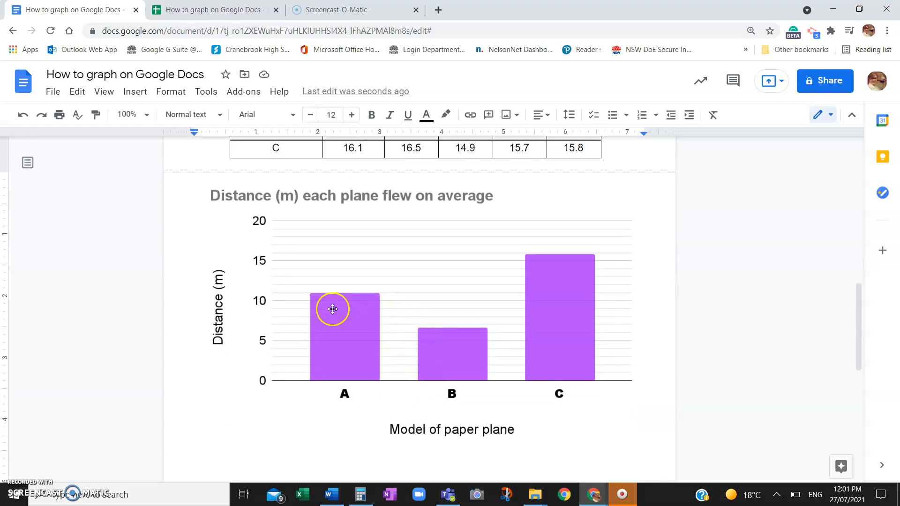
left_click(317, 242)
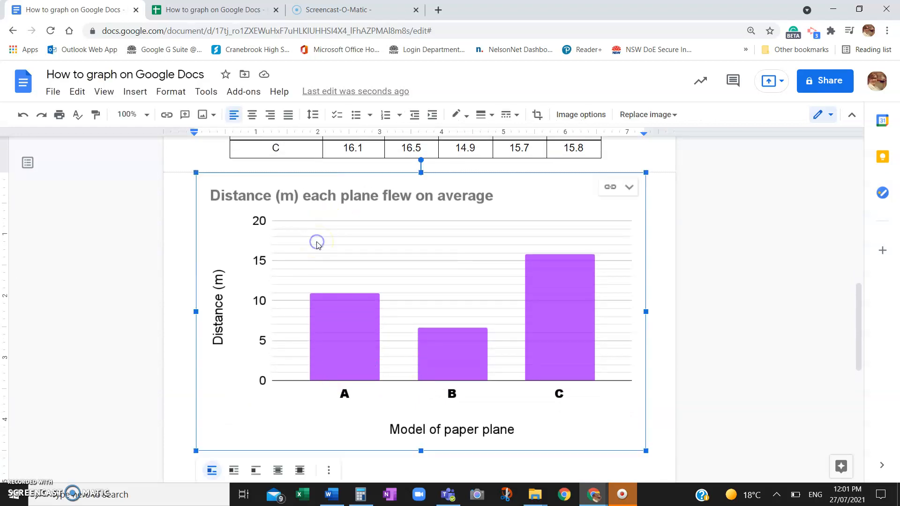